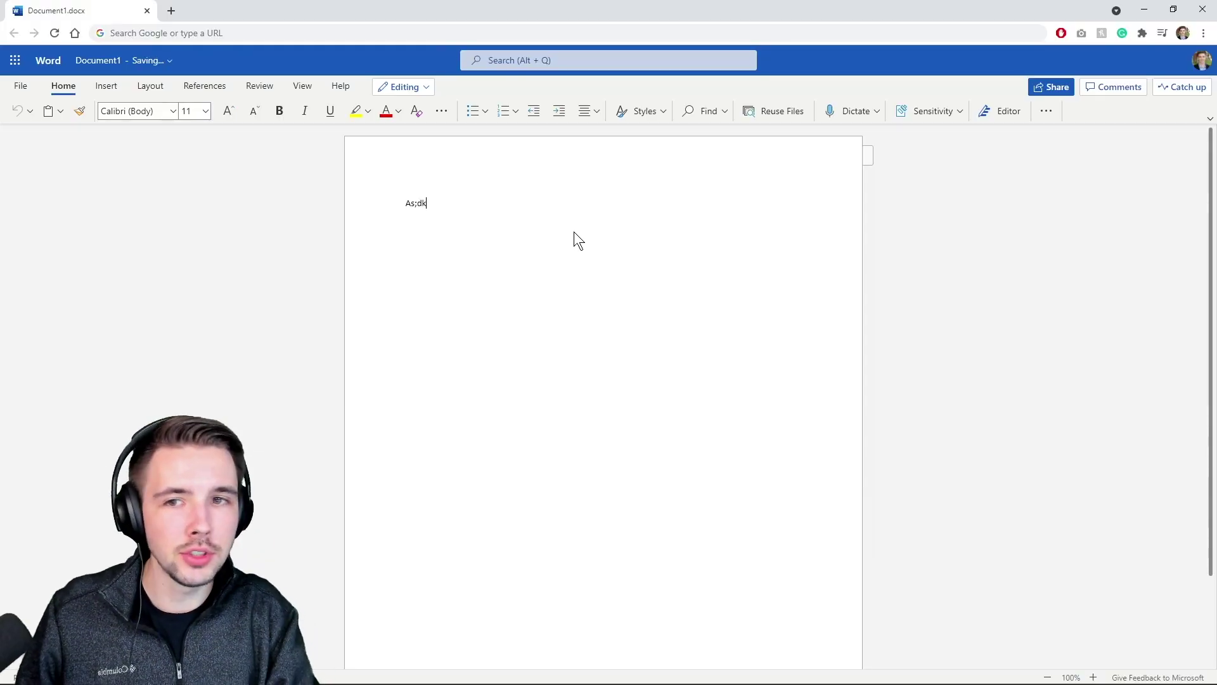
Step: Type placeholder lines 'as', 'dfasdfkjasd' and 'fasdfaiks;d', each on its own new line
key("Return")
type("as")
key("Return")
type("dfasdfkjasd")
key("Return")
type("fasdfaiks;d")
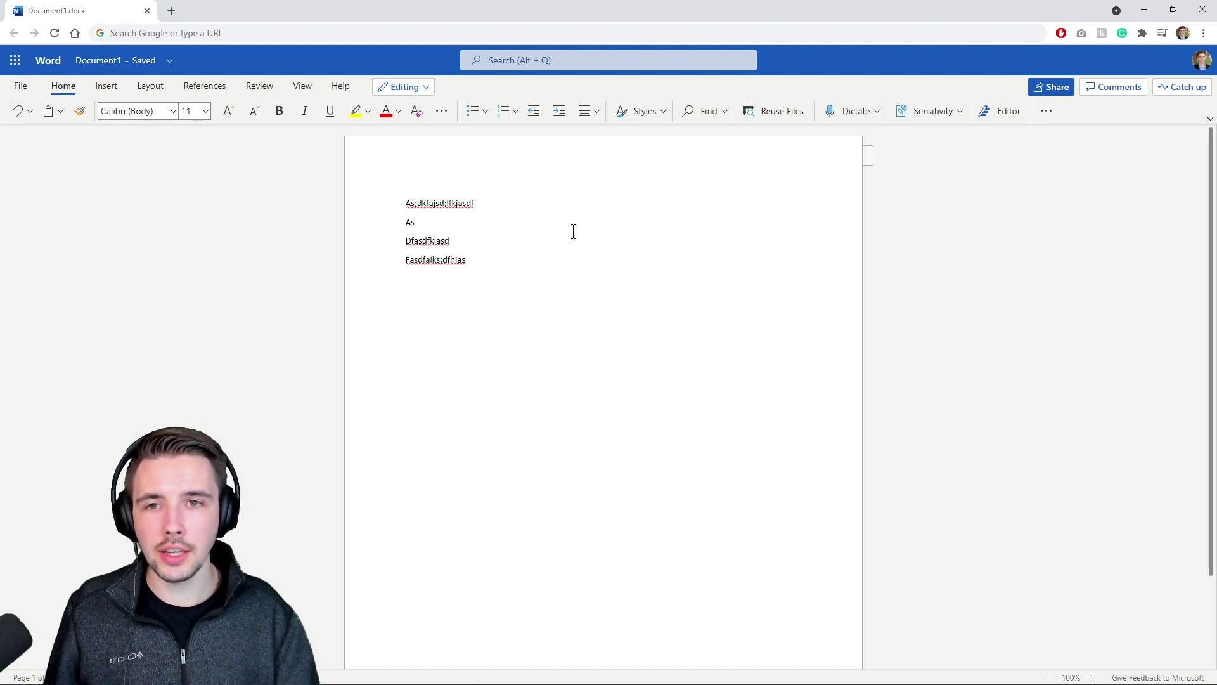
Step: Select all the placeholder text and delete it, leaving the cursor at the top of the blank page
key("ctrl+a")
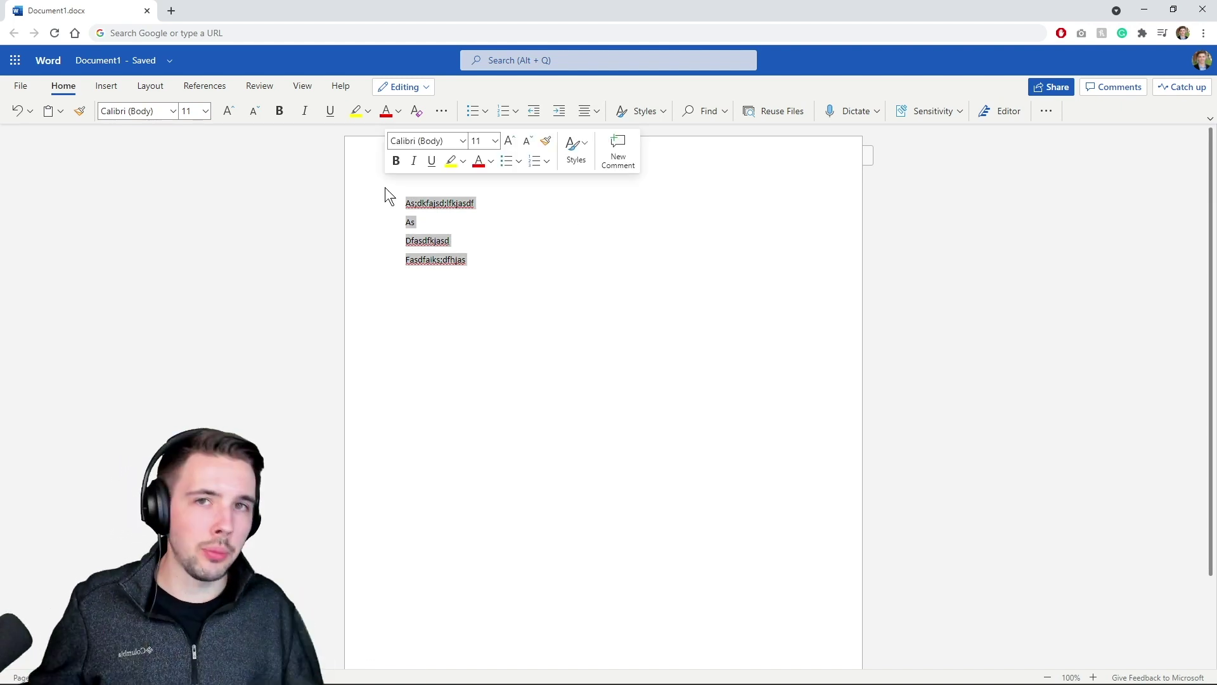
key("BackSpace")
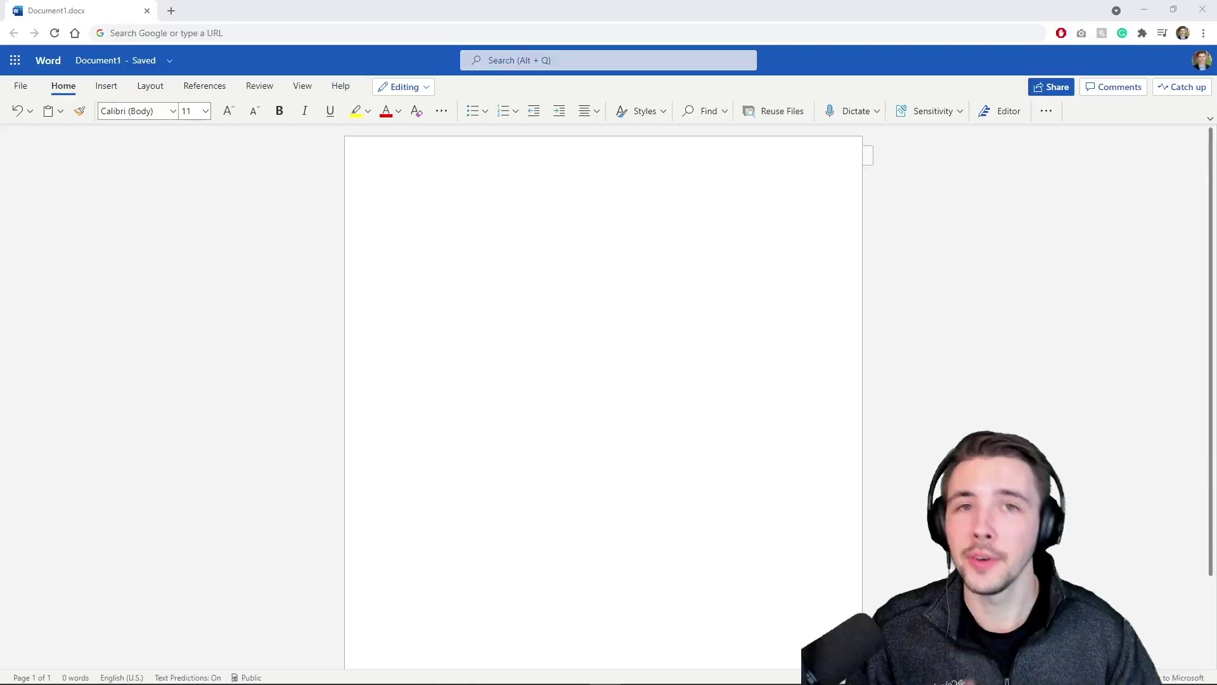
left_click(532, 251)
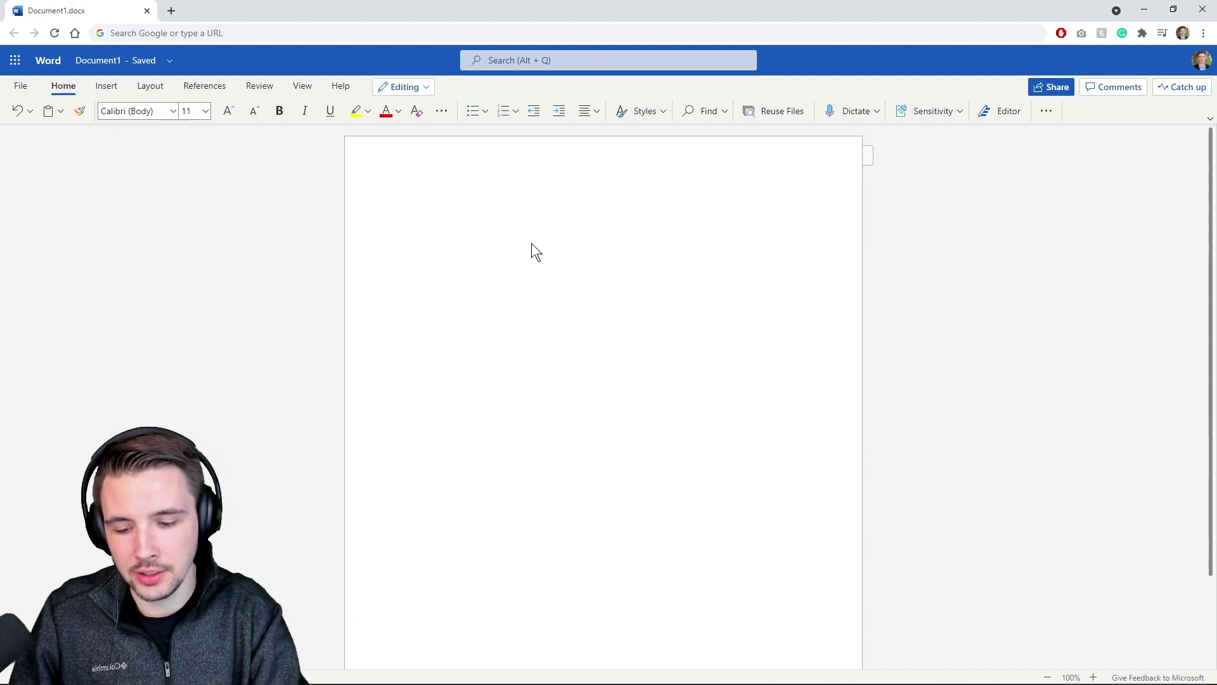
Step: Type 'My story about Cheese Reasons why I like cheese' and paste the three reasons below it
type("My story about Cheese ")
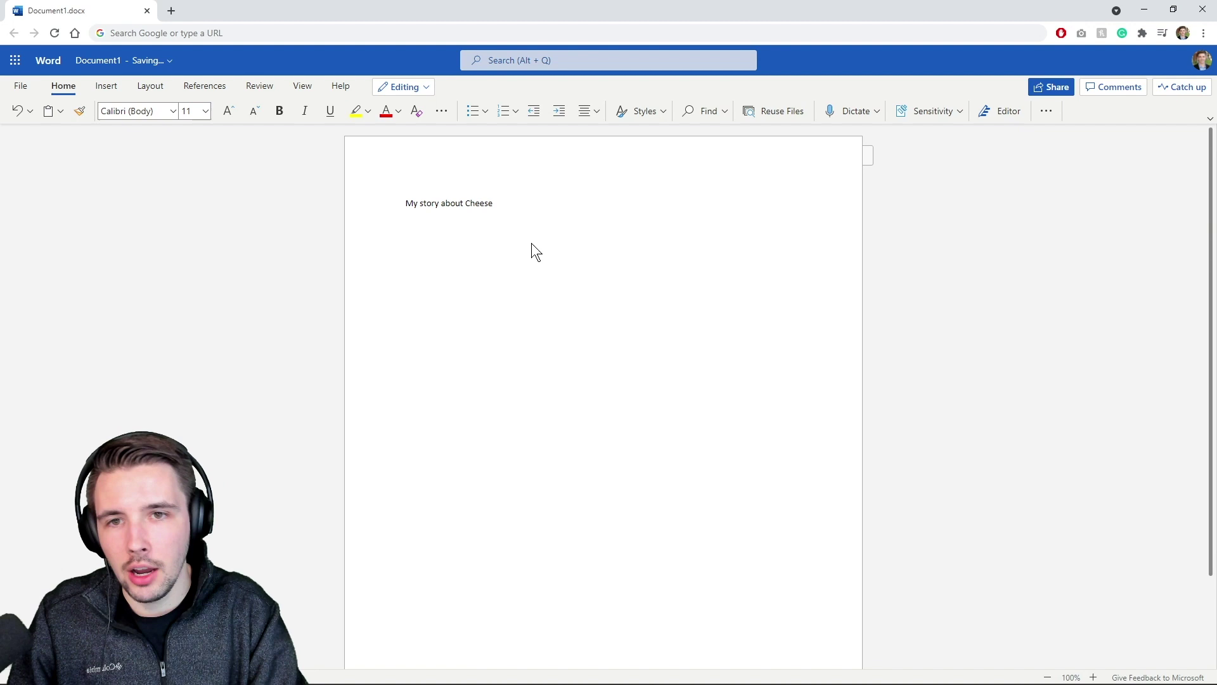
type("Reasons wh")
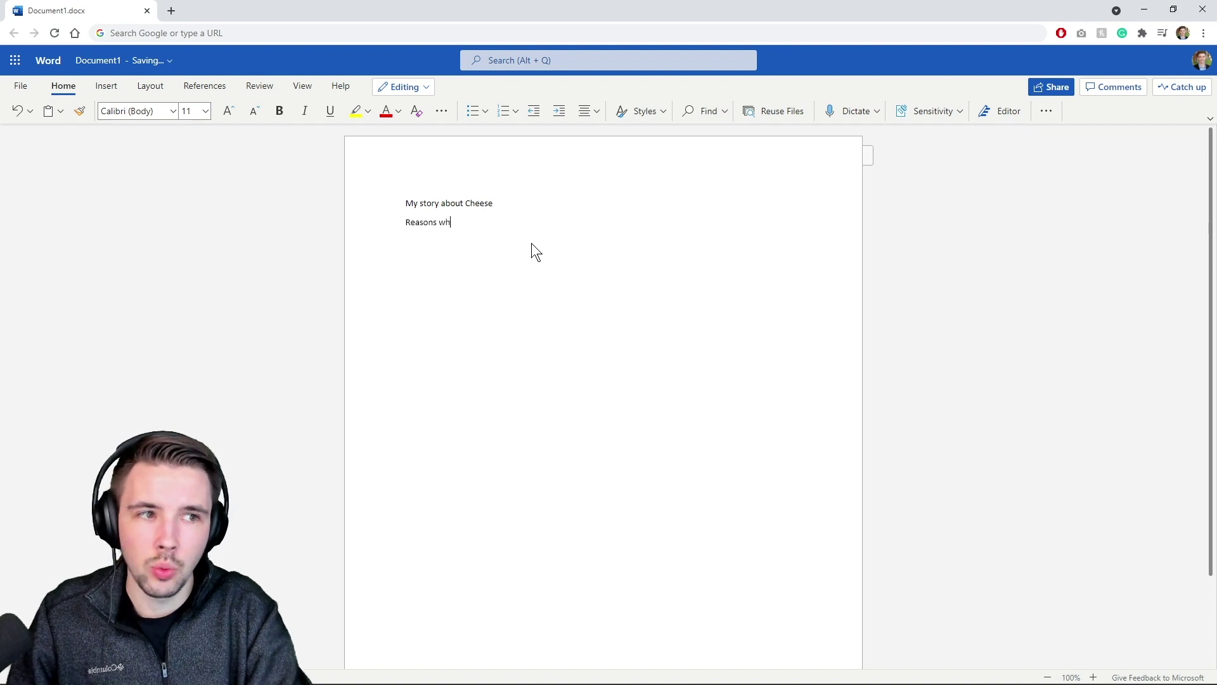
type("y I like cheese")
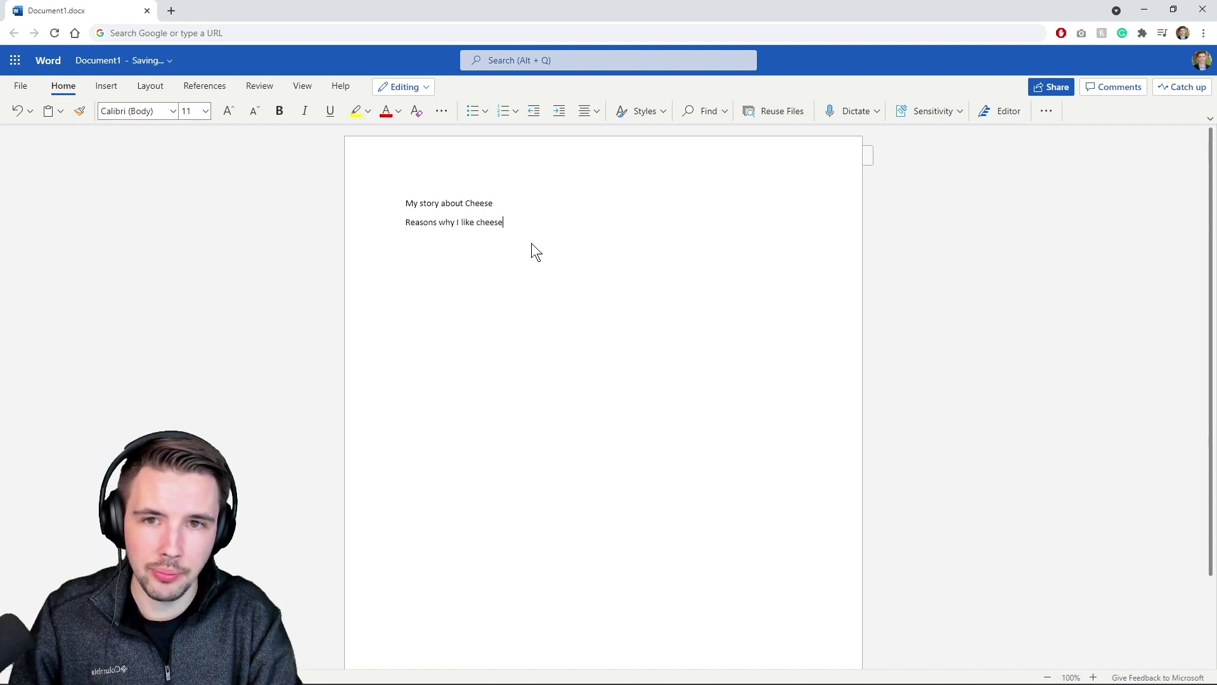
key("Return")
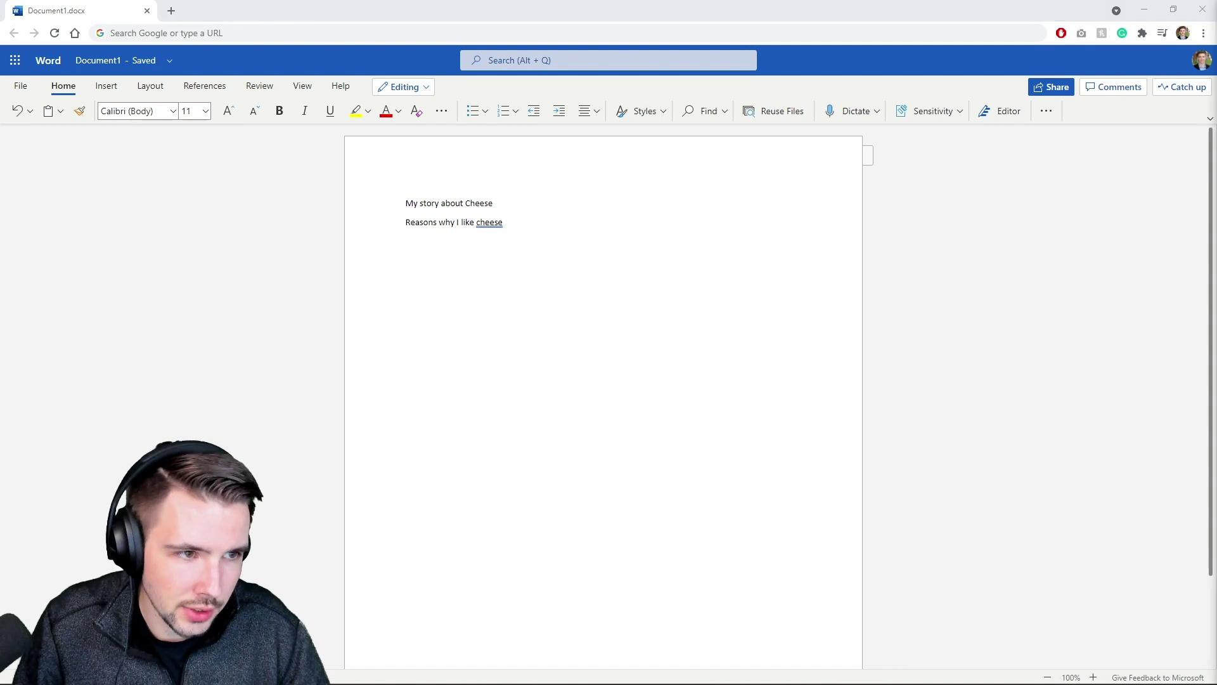
left_click(463, 236)
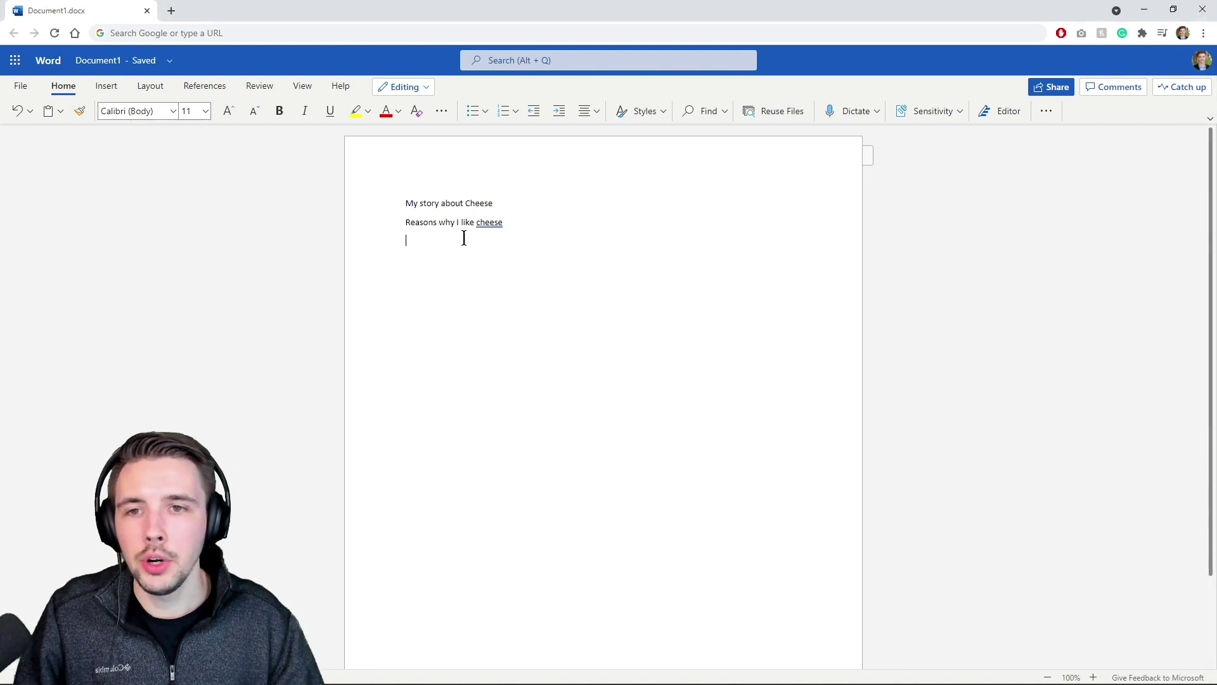
type("I am from Wisconsin, so it is in my blood. It taste good when it is fresh and I mean squeaky fresh It's a nice comfort food and there are so many different flavors")
Step: Bullet the three reasons, decrease their indent, and add the line 'The different types of cheeses'
left_click_drag(435, 243, 672, 263)
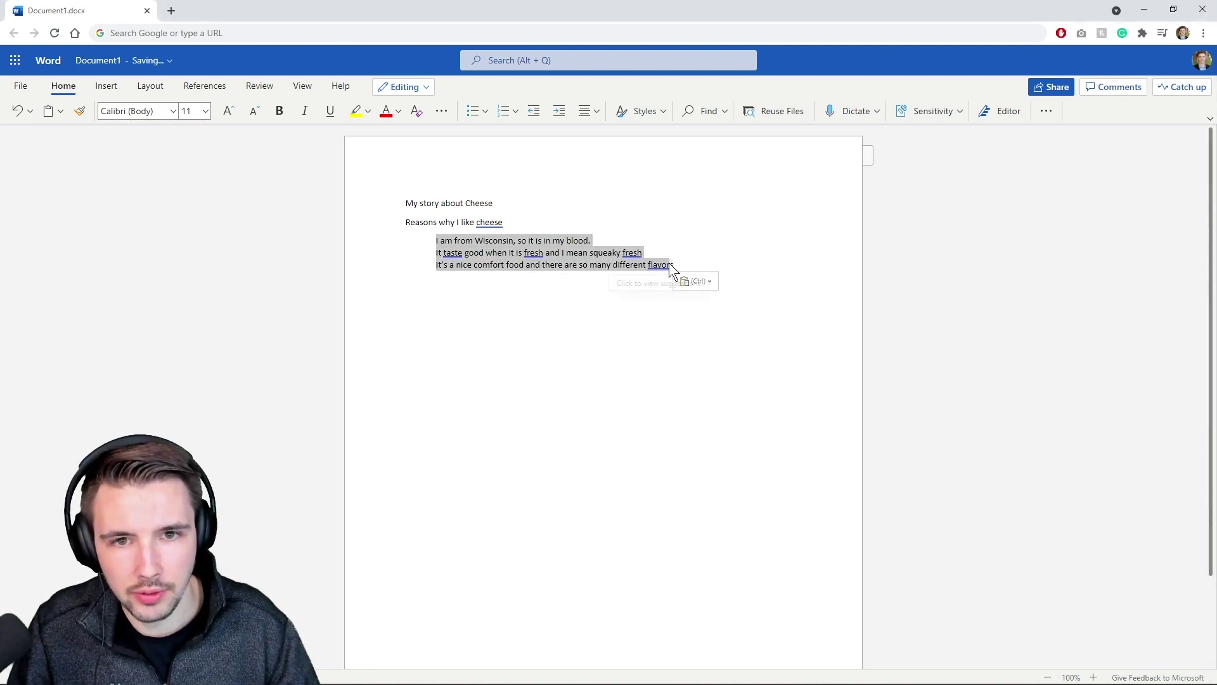
left_click(474, 112)
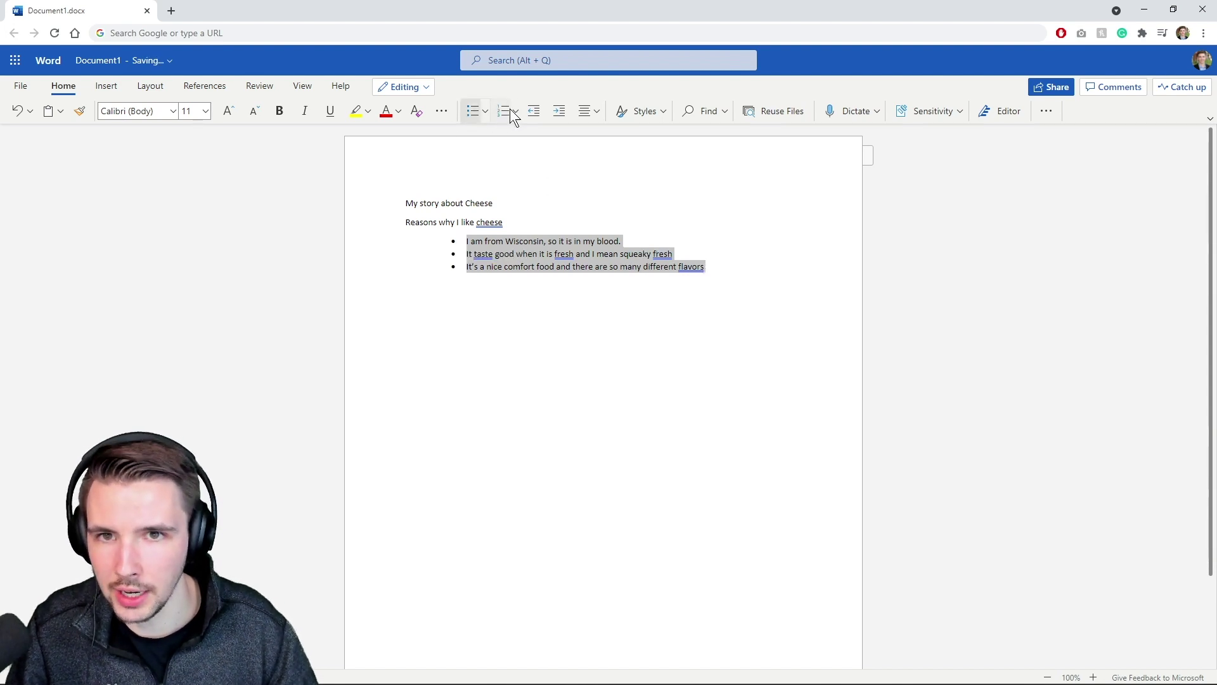
left_click(532, 112)
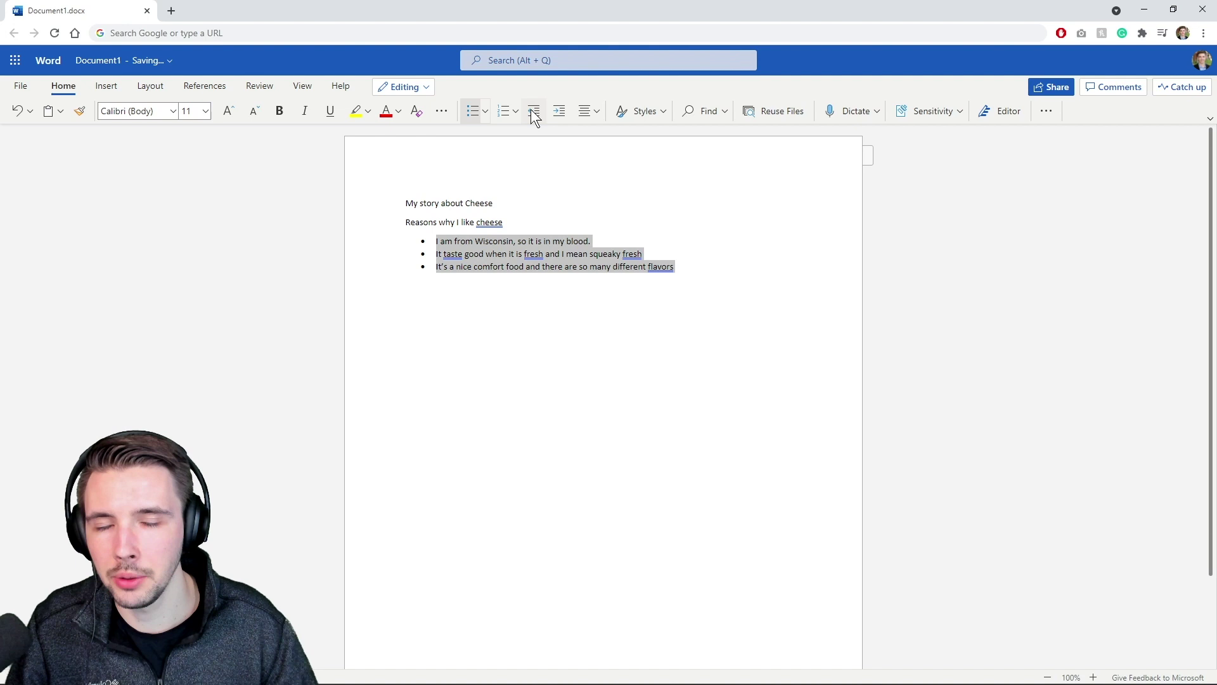
left_click(729, 260)
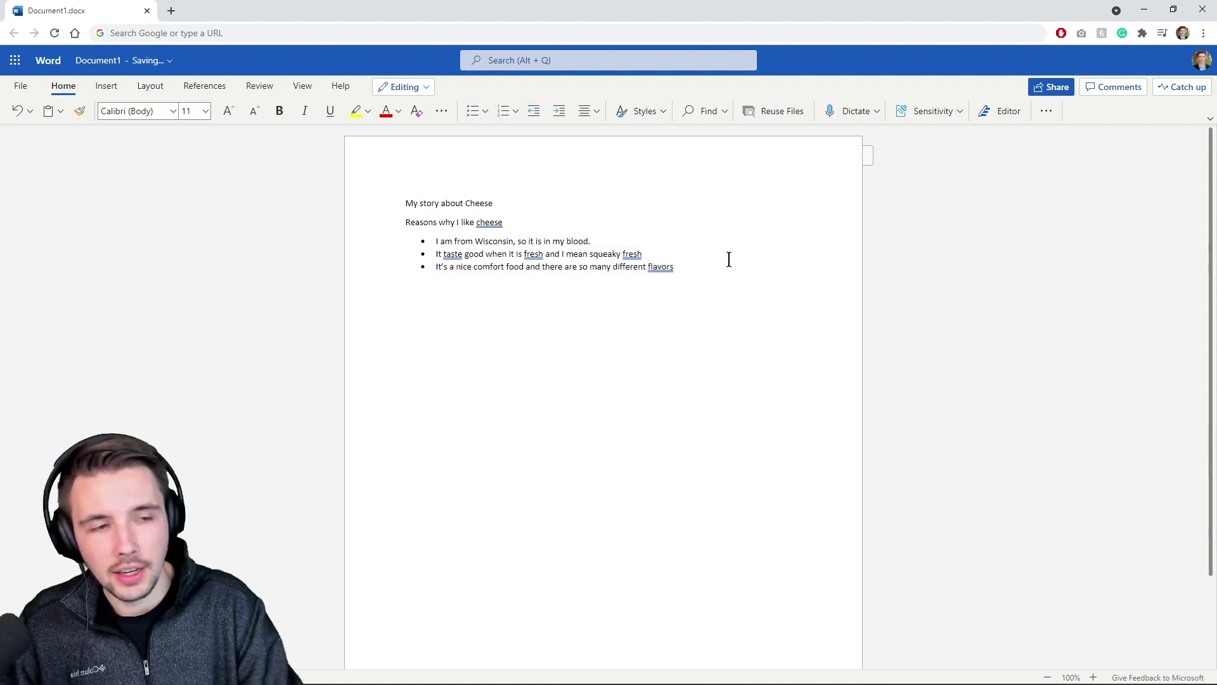
type("The diff")
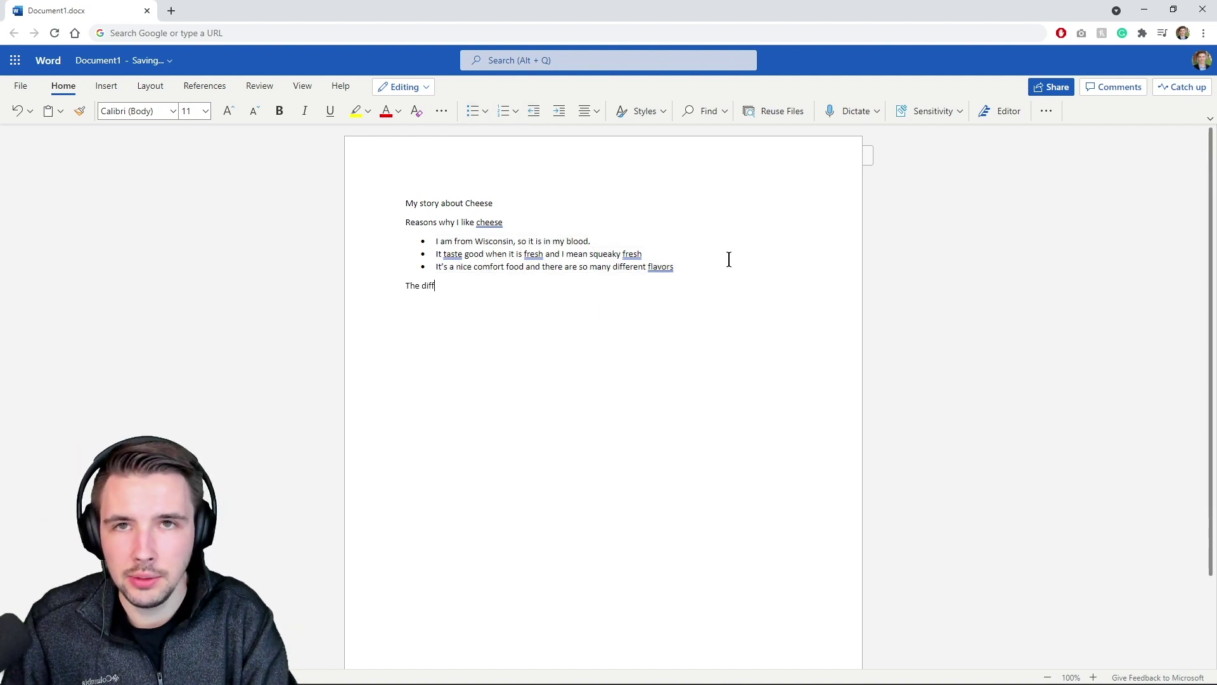
type("erent types of cheeses")
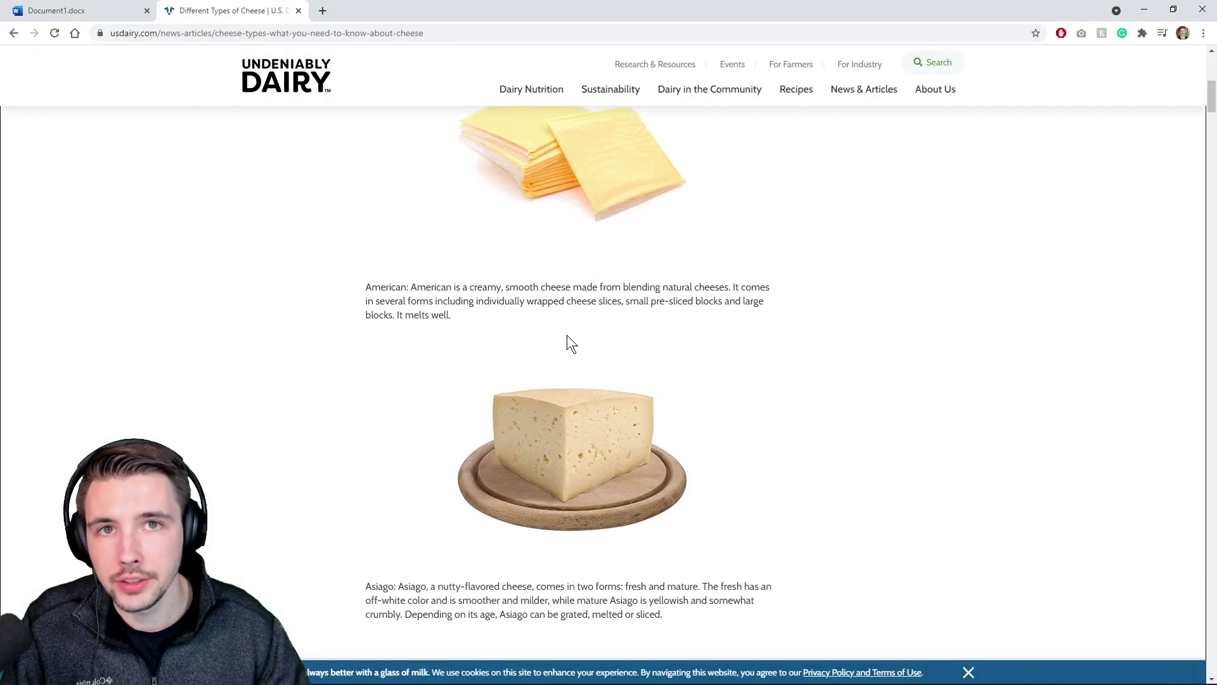
Step: Scroll the usdairy.com cheese list, then back in Word select the title 'My story about Cheese'
scroll(567, 335, "up", 4)
scroll(567, 335, "down", 10)
scroll(568, 347, "down", 19)
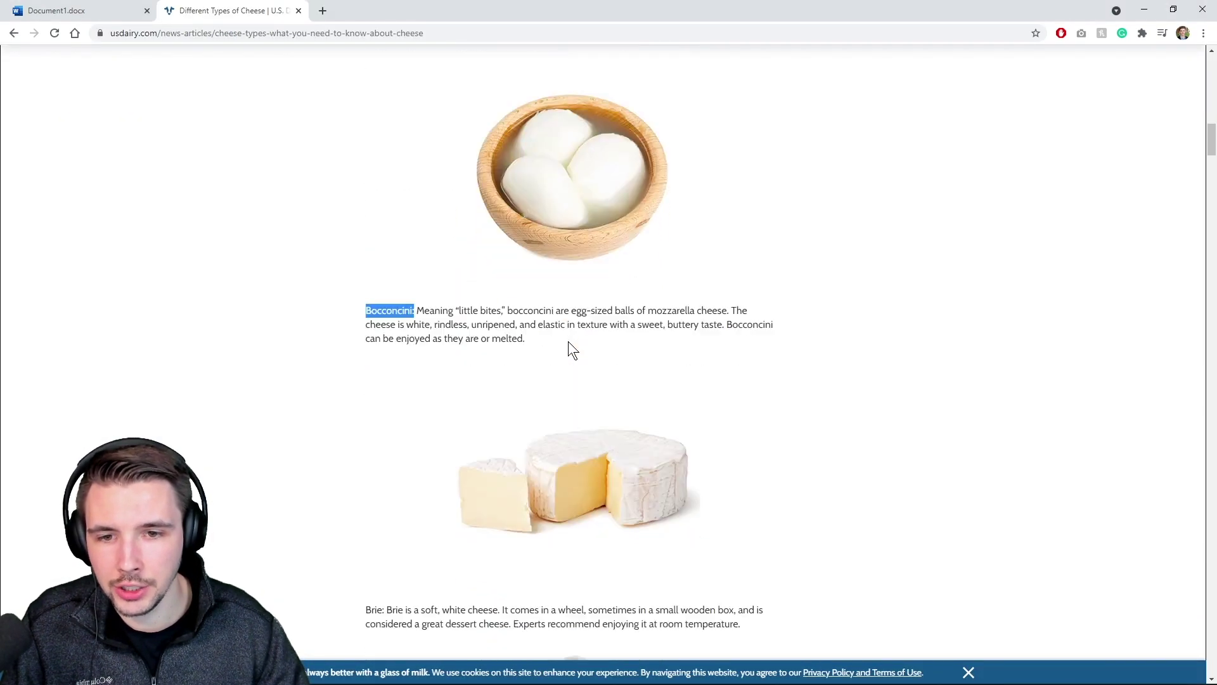
left_click(70, 11)
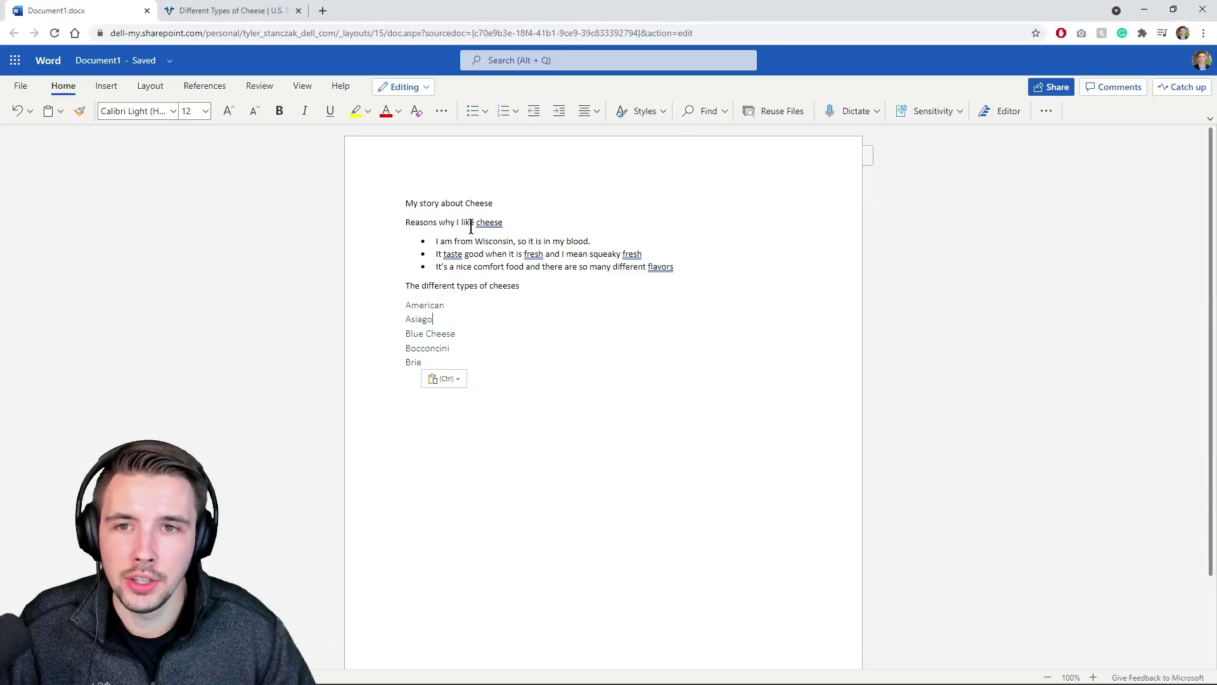
left_click_drag(499, 202, 399, 202)
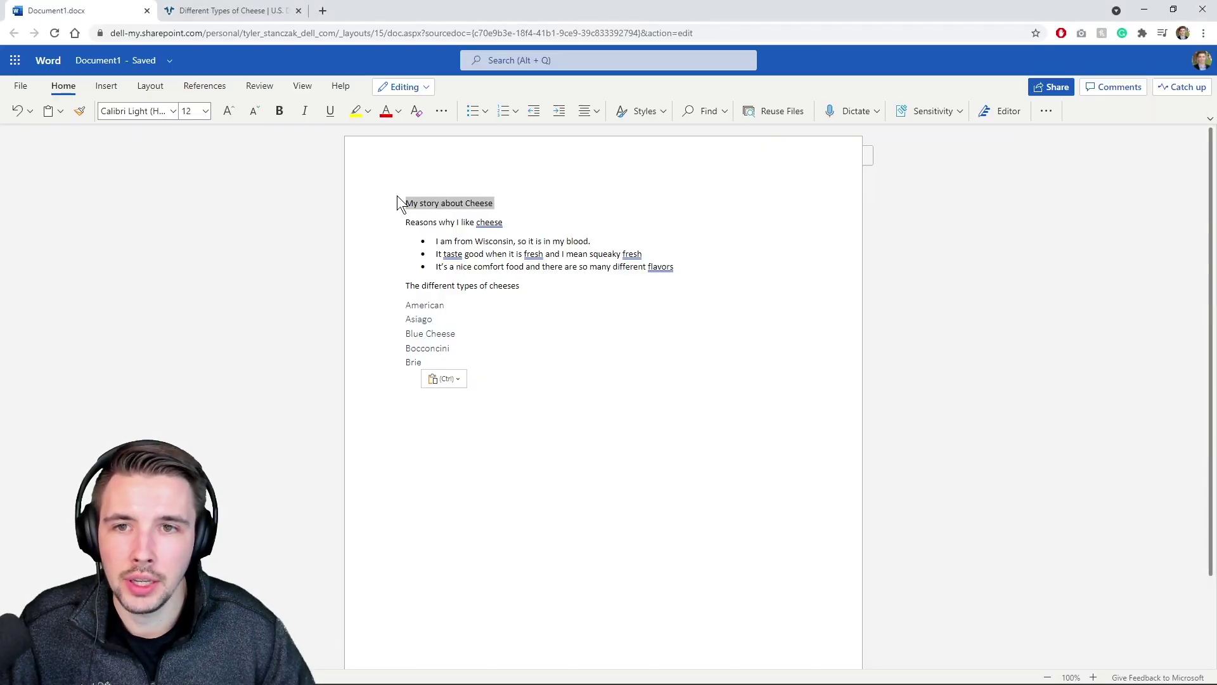
left_click(664, 108)
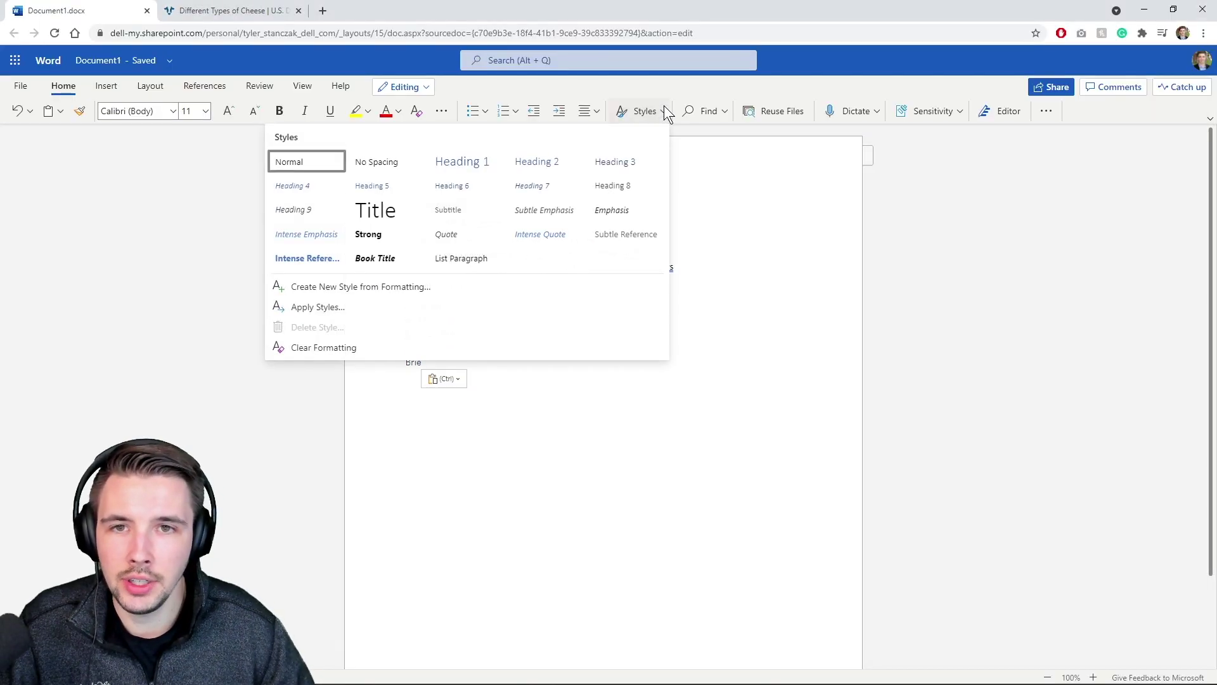
left_click(482, 158)
left_click(516, 232)
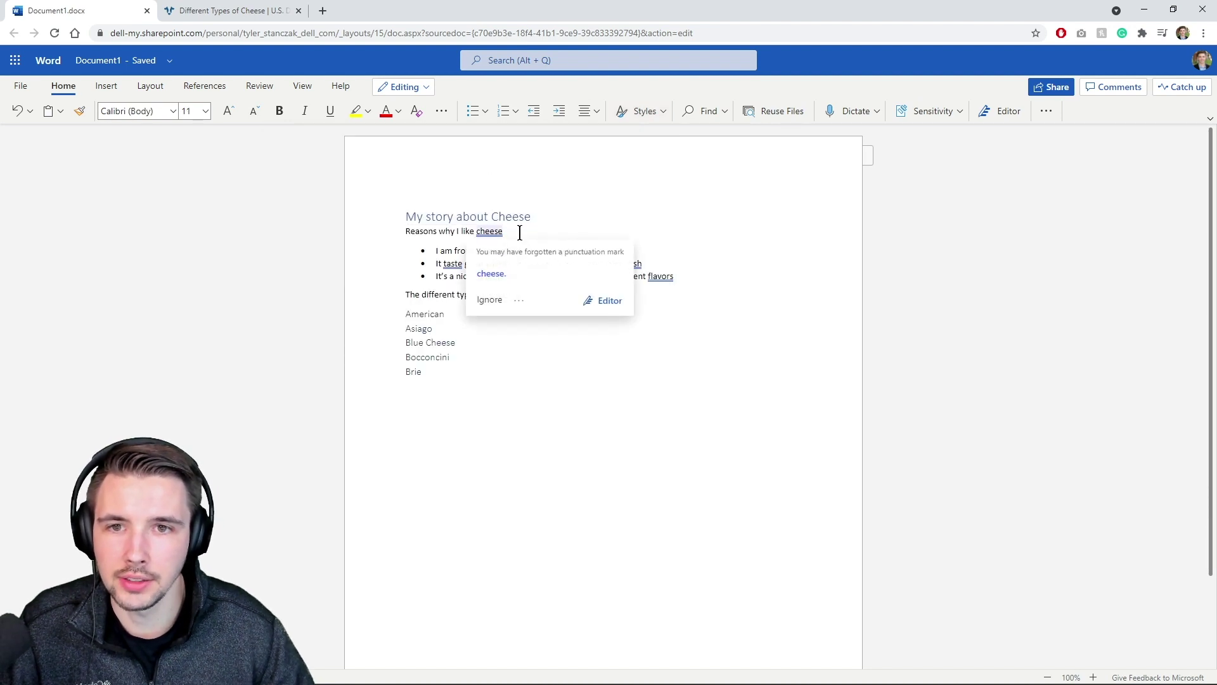
left_click_drag(517, 232, 392, 234)
left_click(648, 117)
left_click(528, 166)
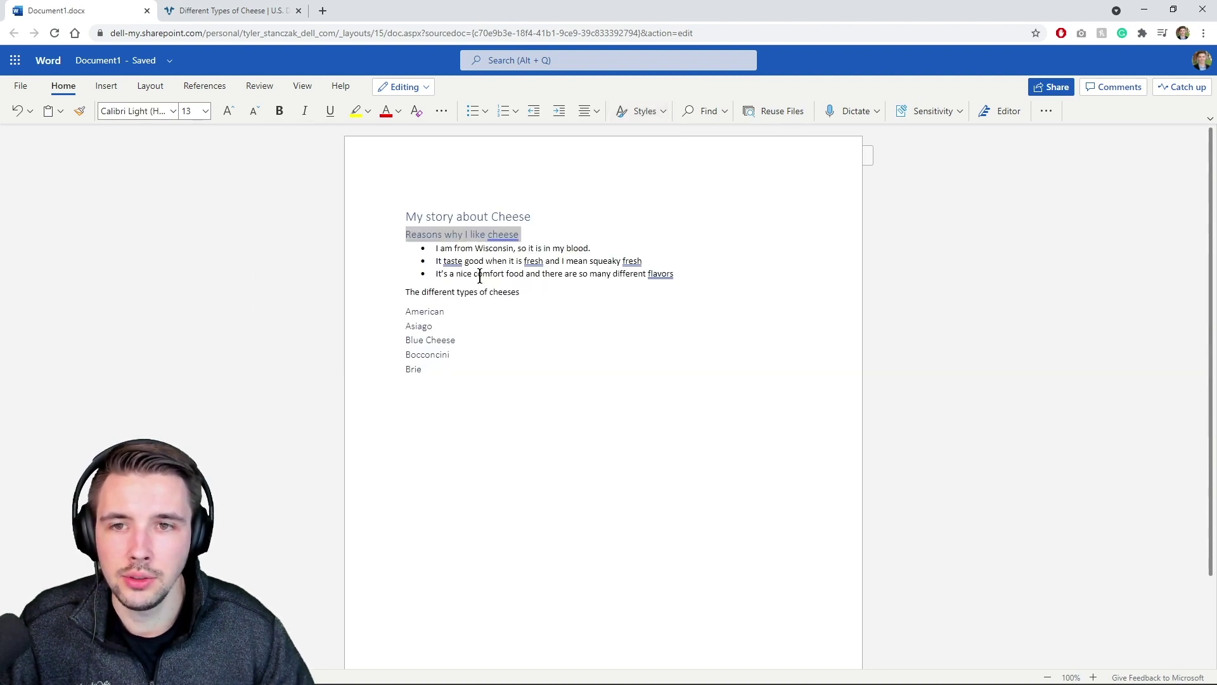
triple_click(488, 290)
left_click(659, 111)
left_click(625, 163)
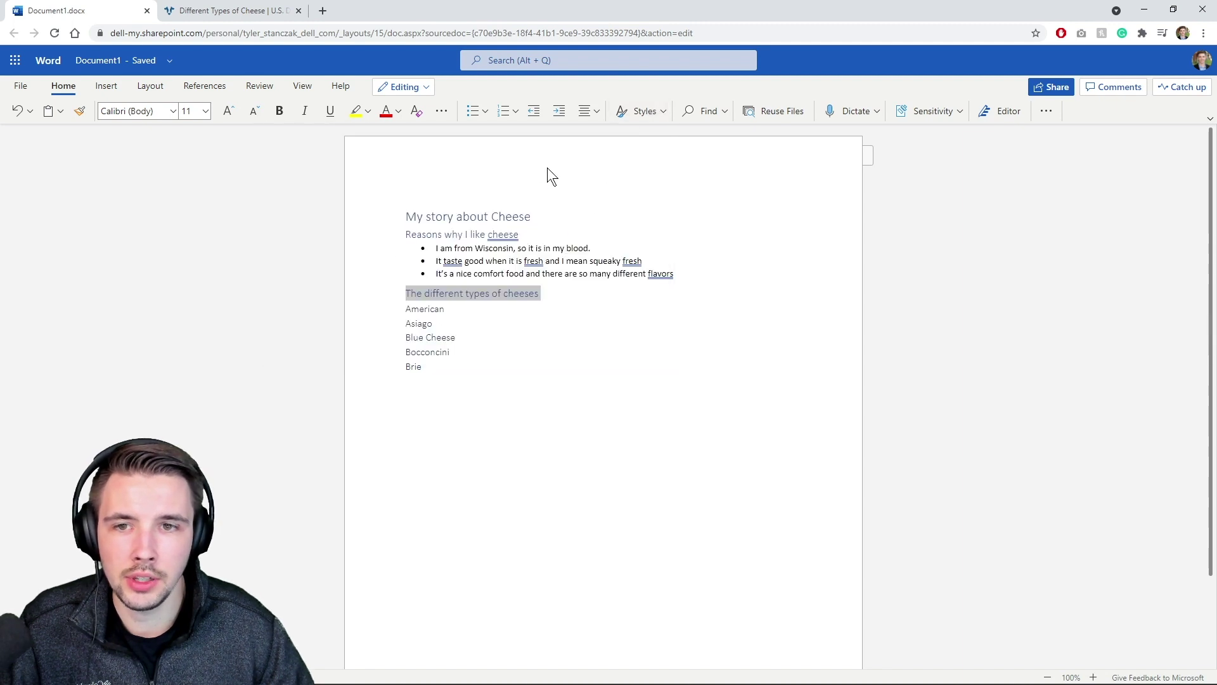
left_click_drag(424, 369, 401, 309)
left_click(652, 113)
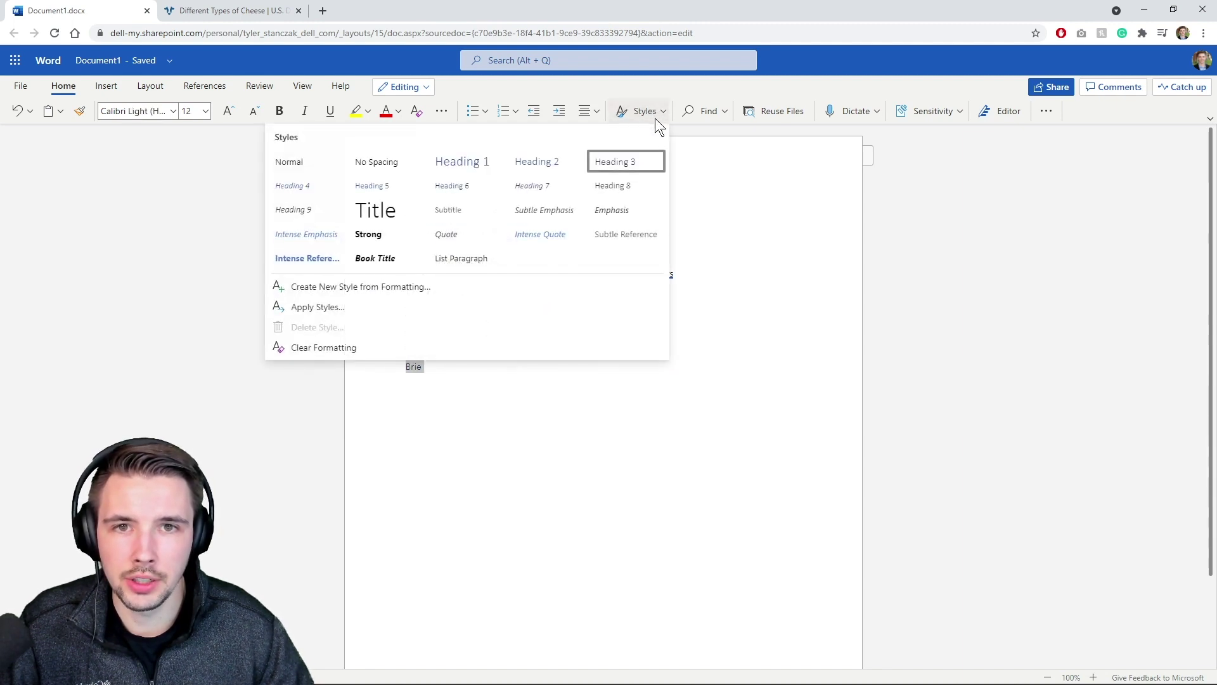
left_click(624, 335)
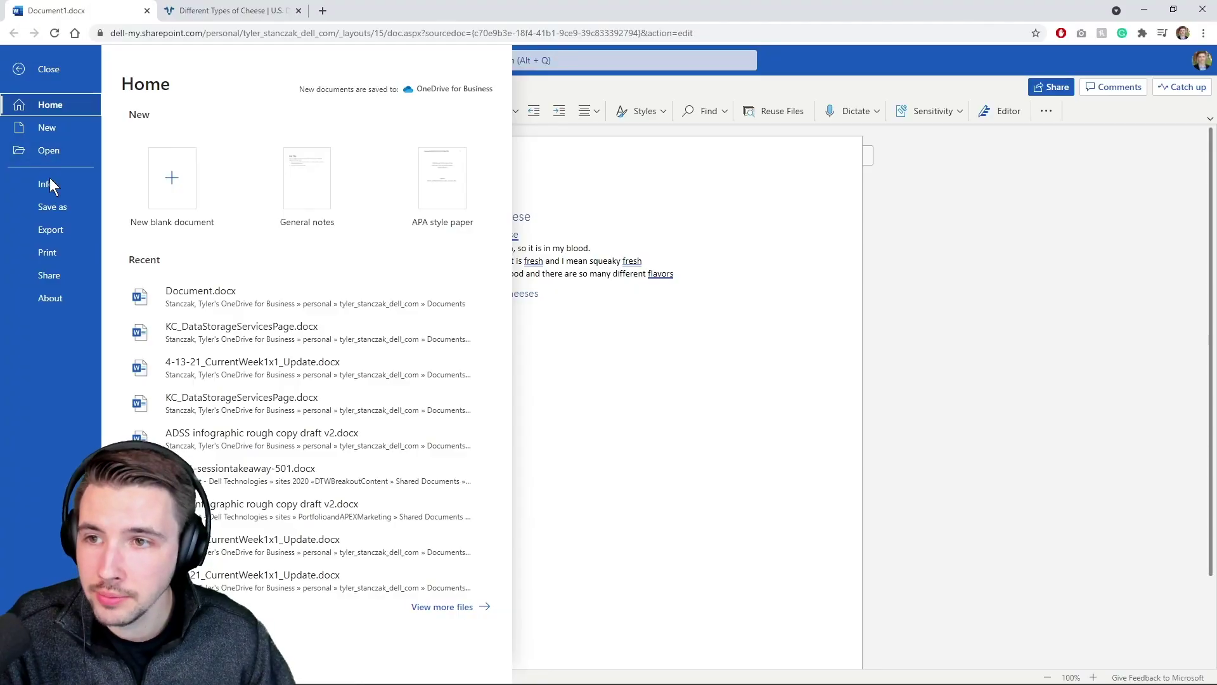
Step: Export the document to a PowerPoint presentation using the purple gradient design theme
left_click(54, 230)
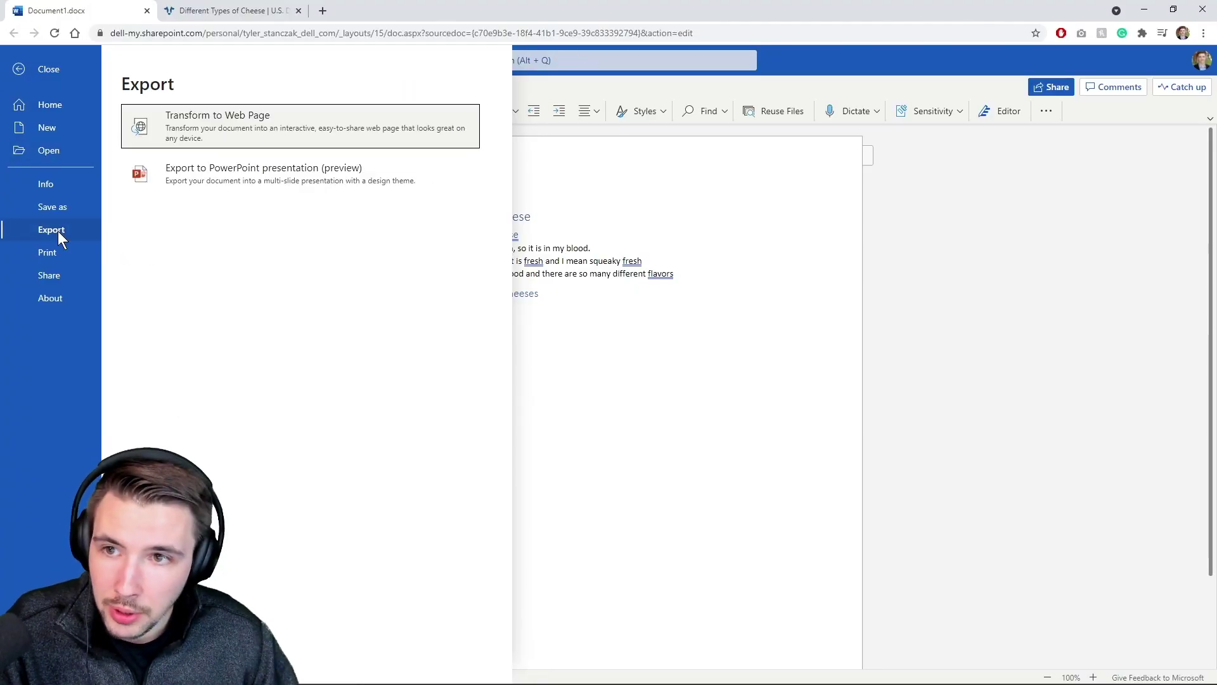
left_click(222, 178)
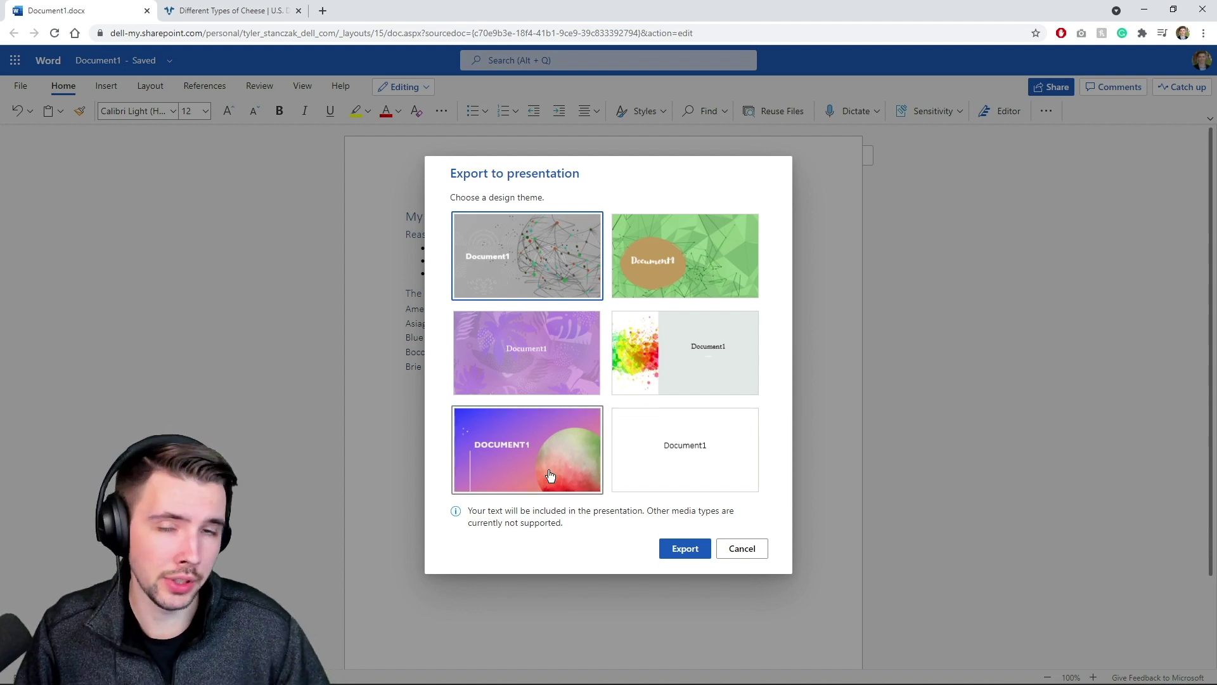
left_click(543, 436)
left_click(679, 546)
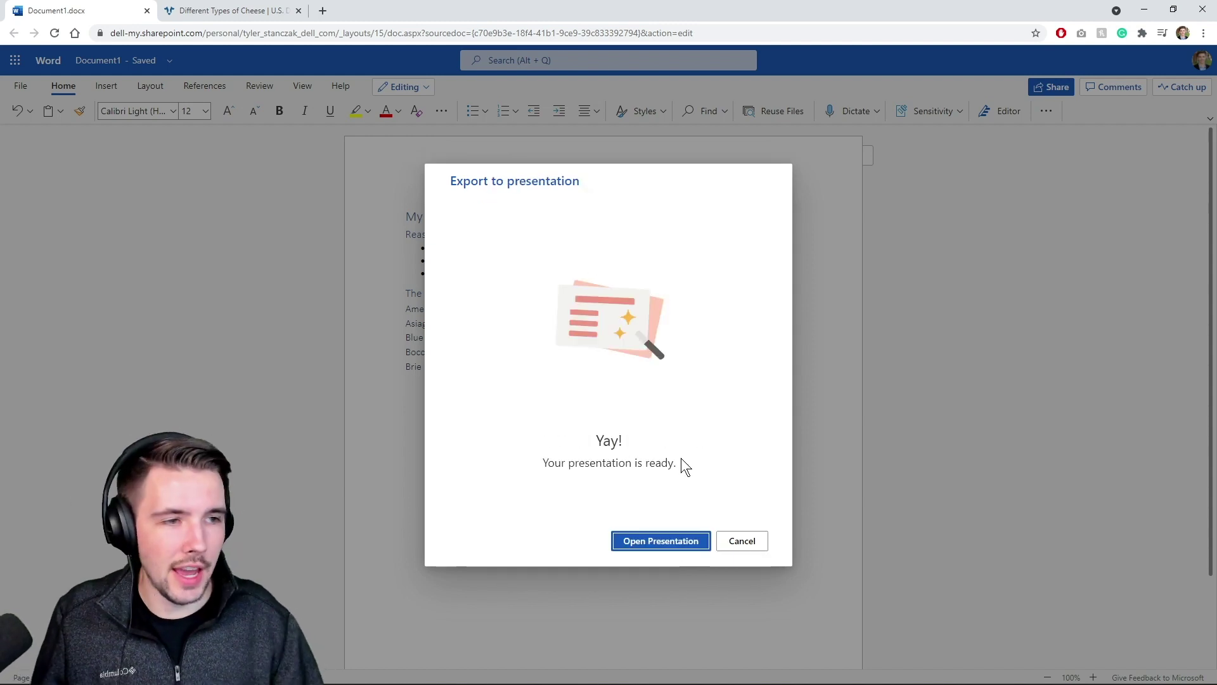
Step: Open the exported deck and step from slide 1 through American, Asiago, Blue Cheese to Bocconcini
left_click(674, 542)
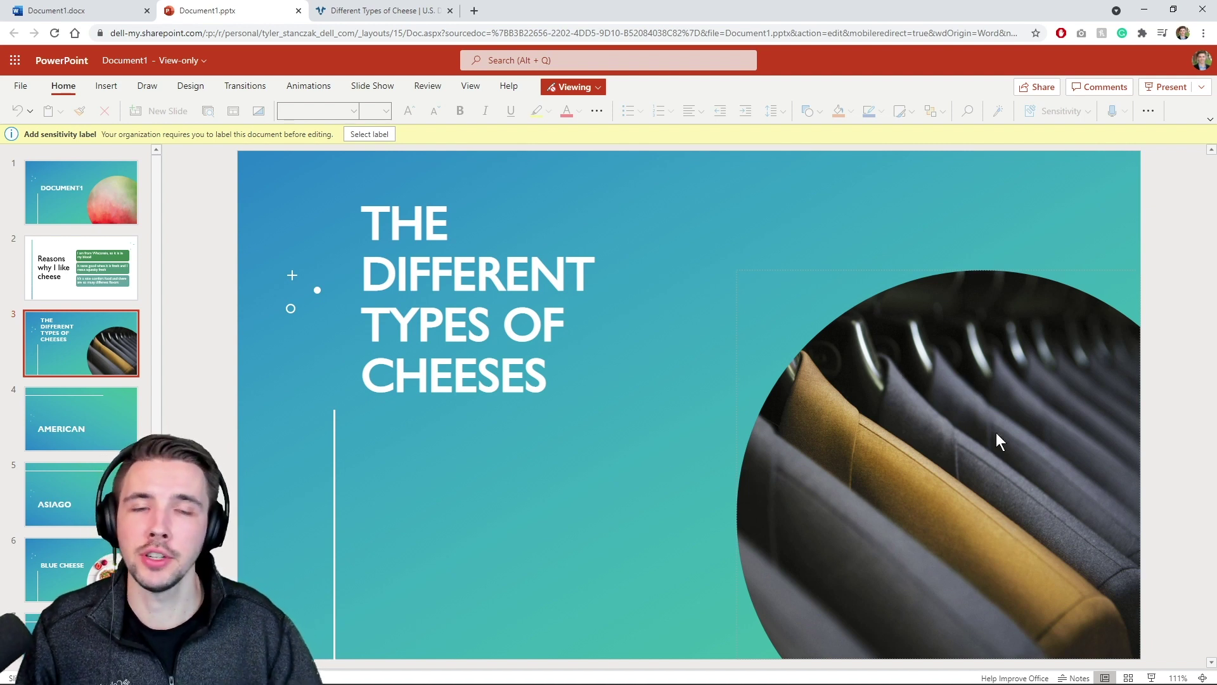
key("Home")
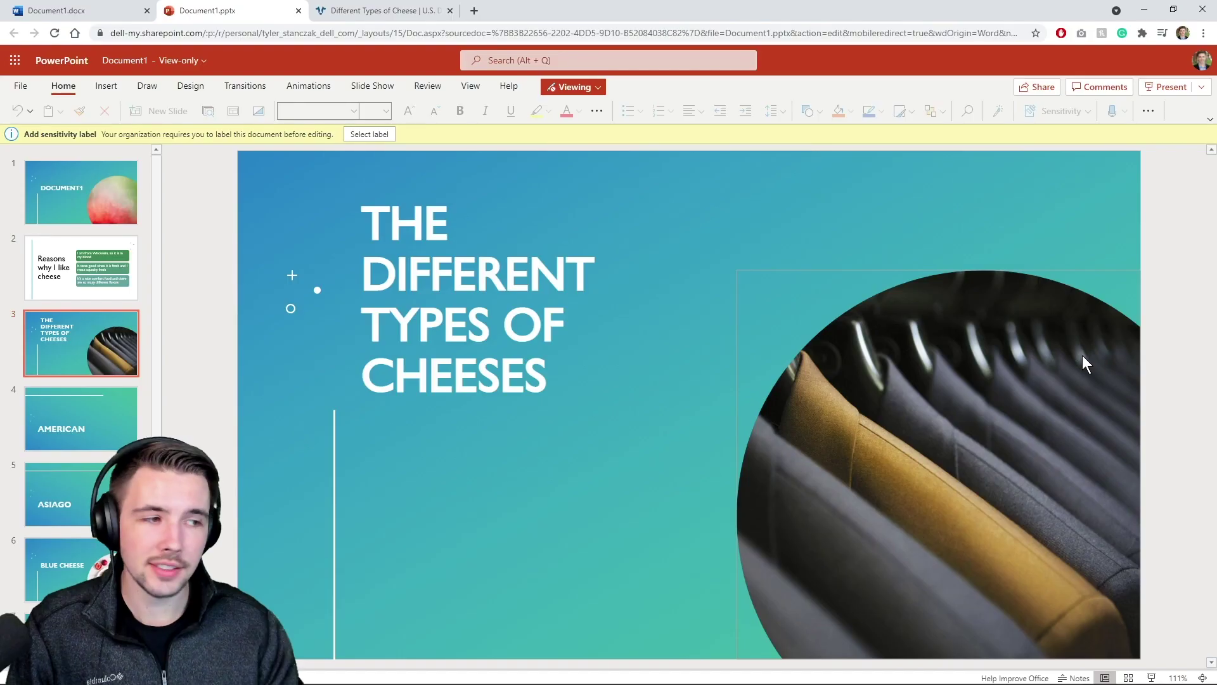
left_click(70, 422)
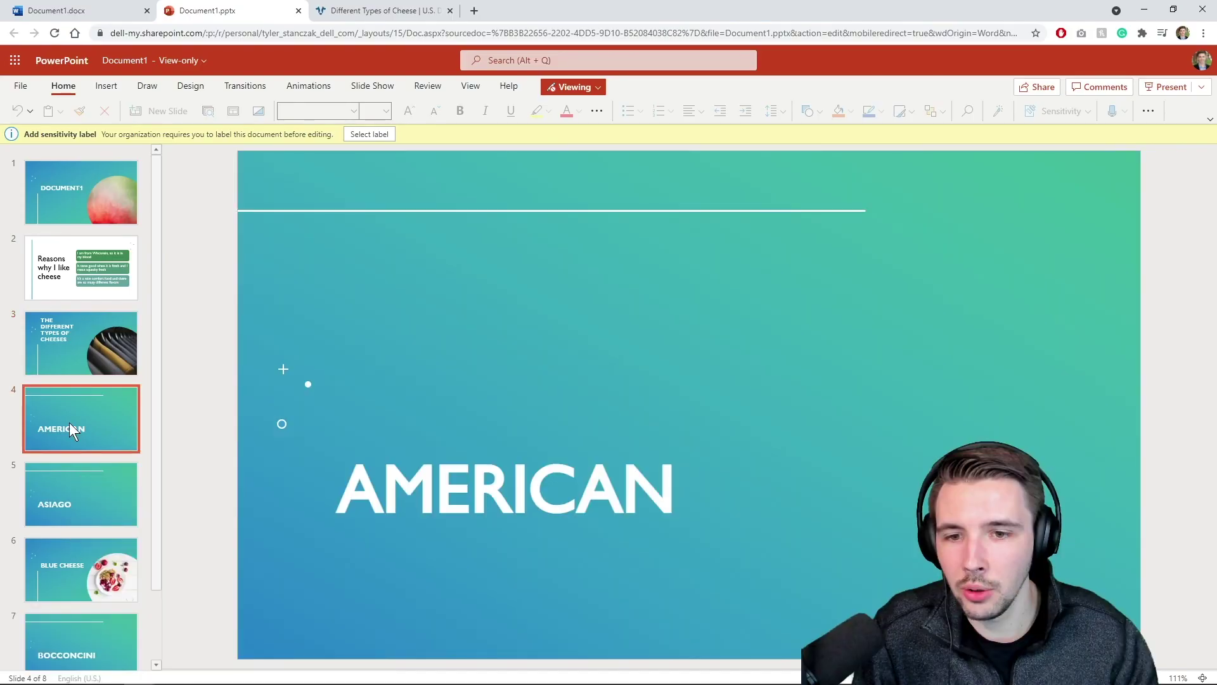
left_click(82, 490)
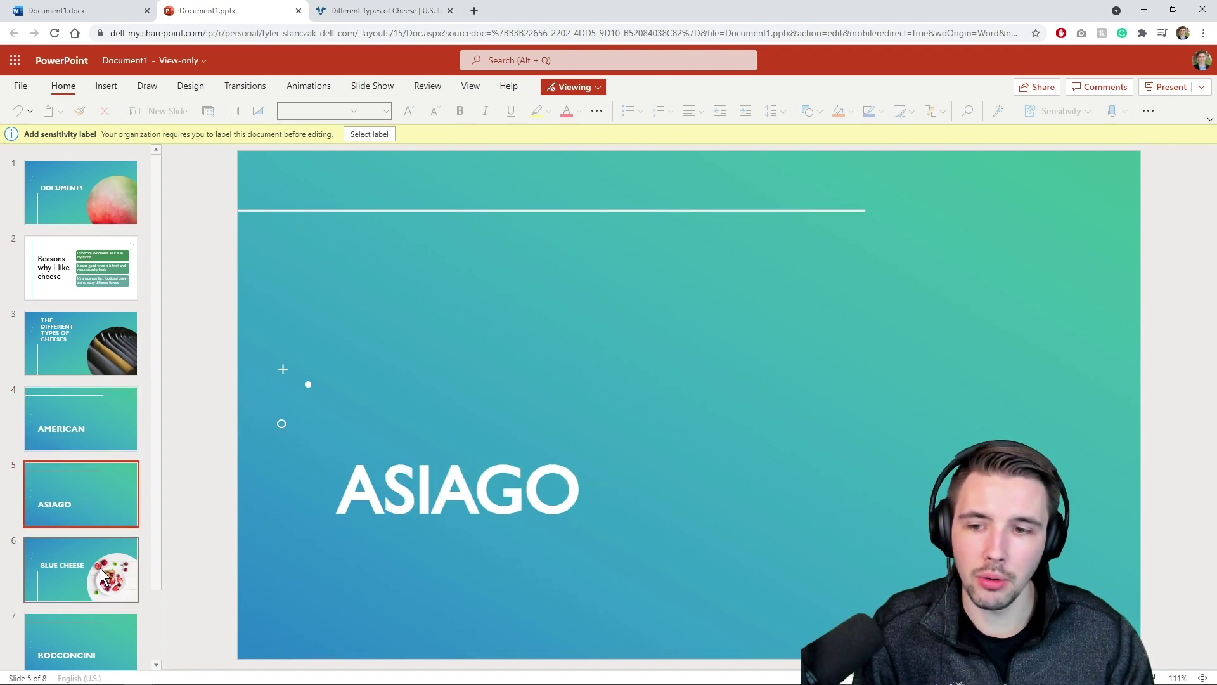
left_click(100, 568)
scroll(81, 544, "down", 1)
left_click(81, 544)
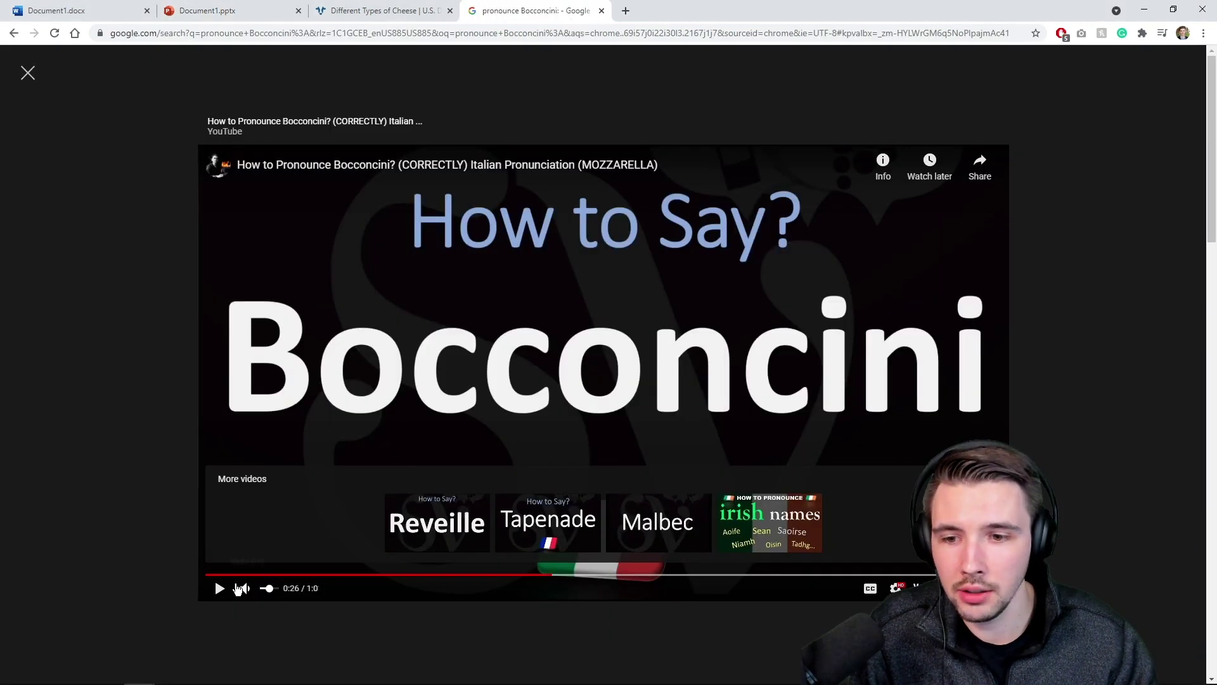
Step: Restart and play the Bocconcini pronunciation video
left_click(217, 589)
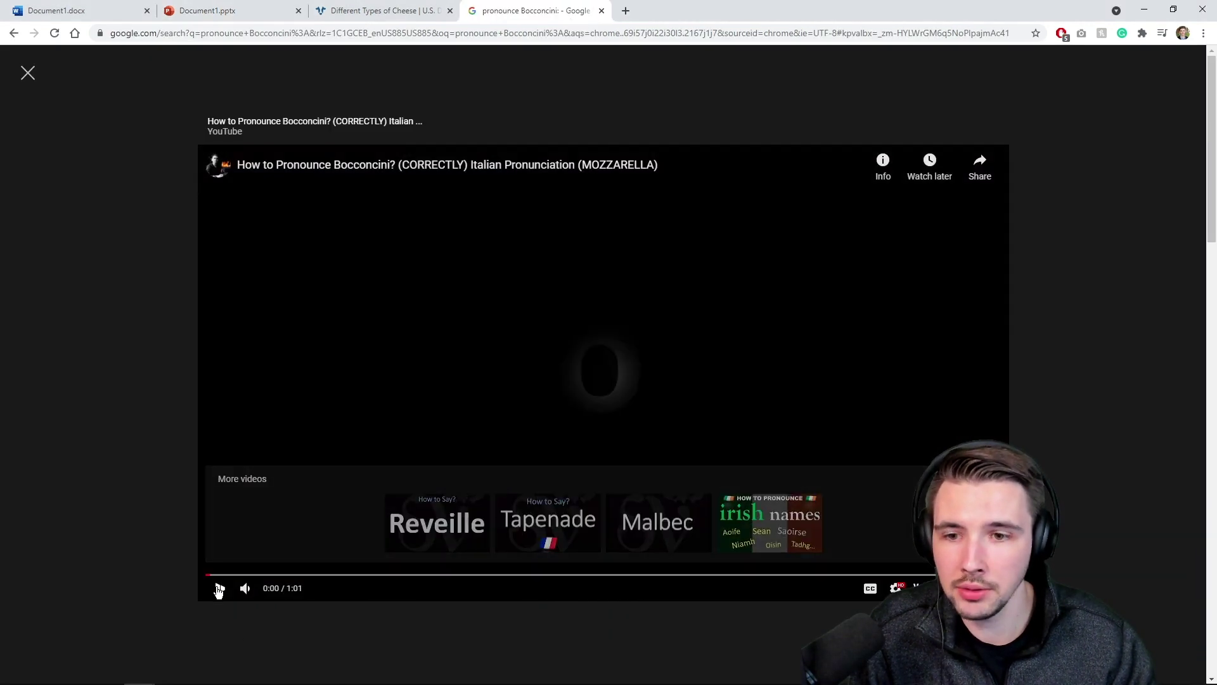
left_click(218, 589)
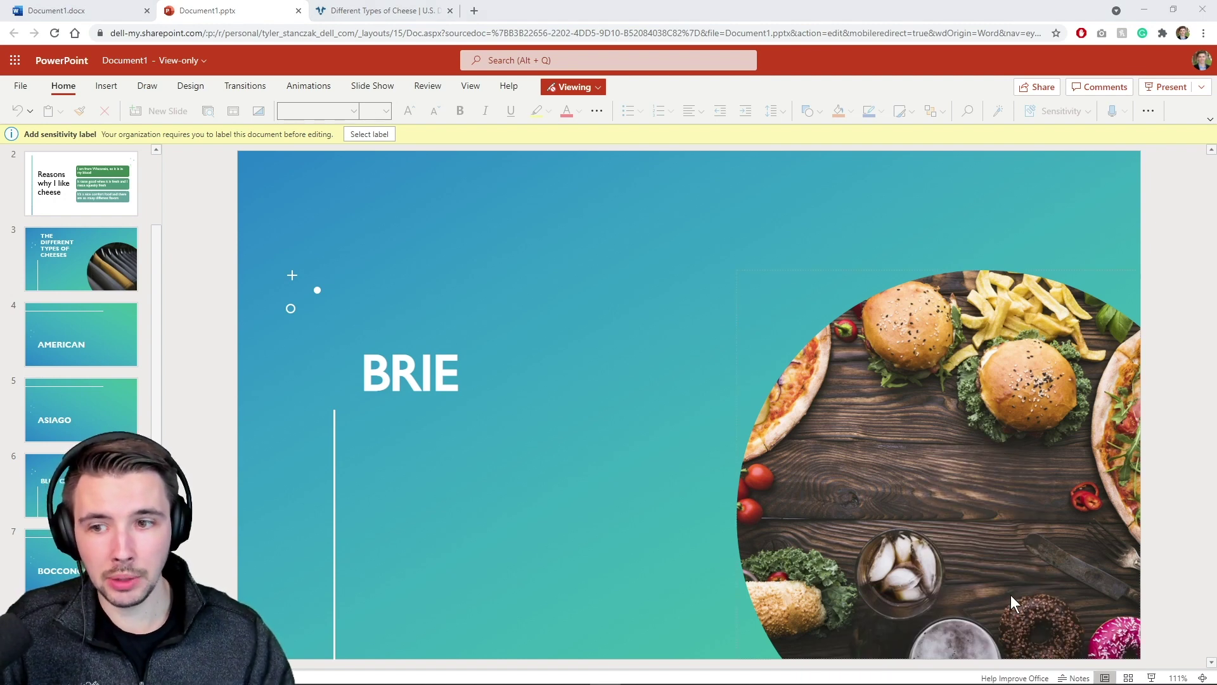
Step: Review the Different Types of Cheeses, Reasons, Blue Cheese, Bocconcini and Brie slides
left_click(132, 259)
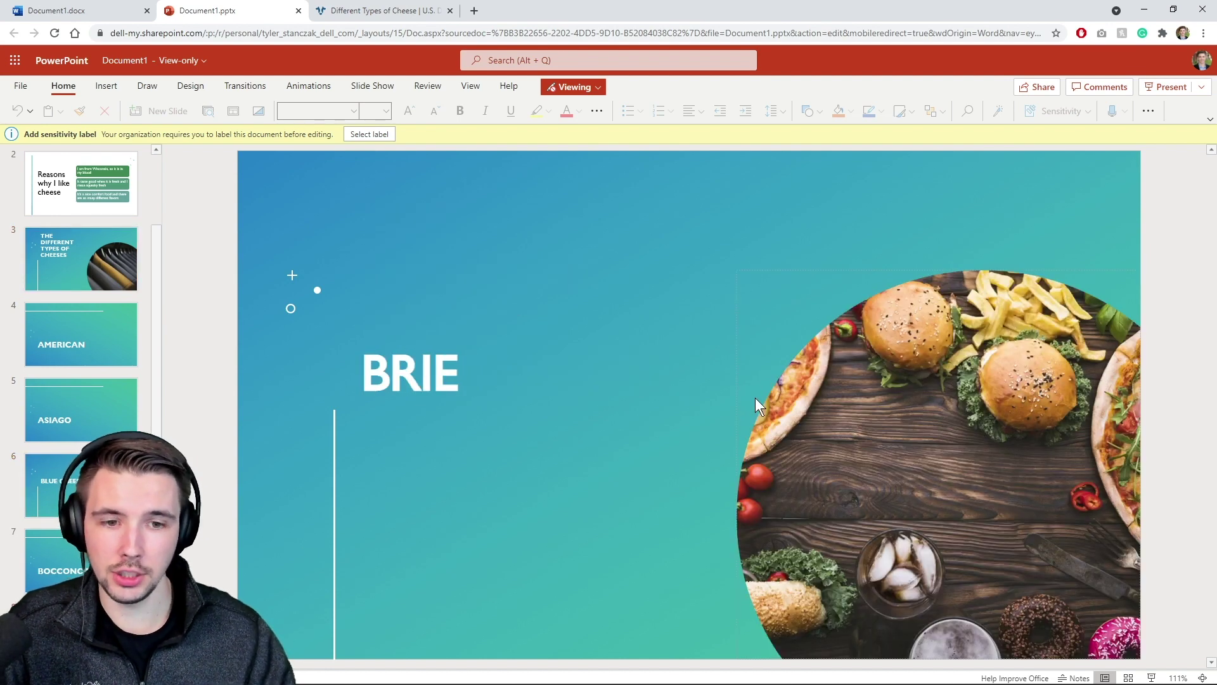
left_click(75, 249)
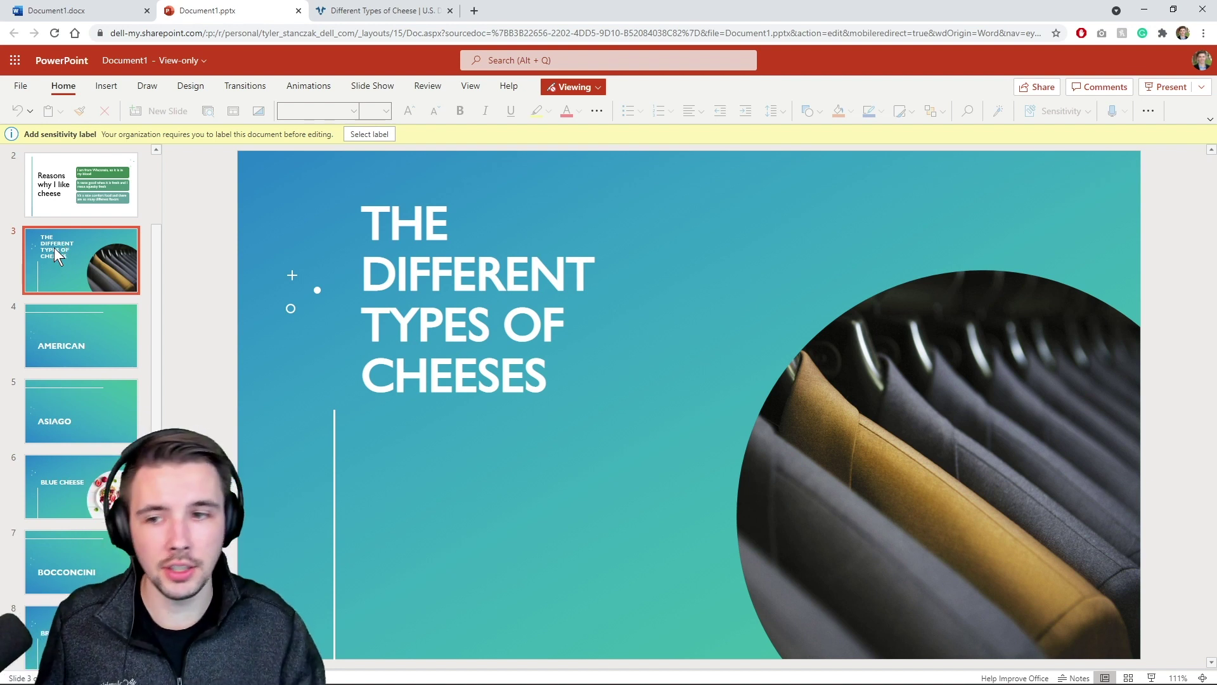
left_click(85, 476)
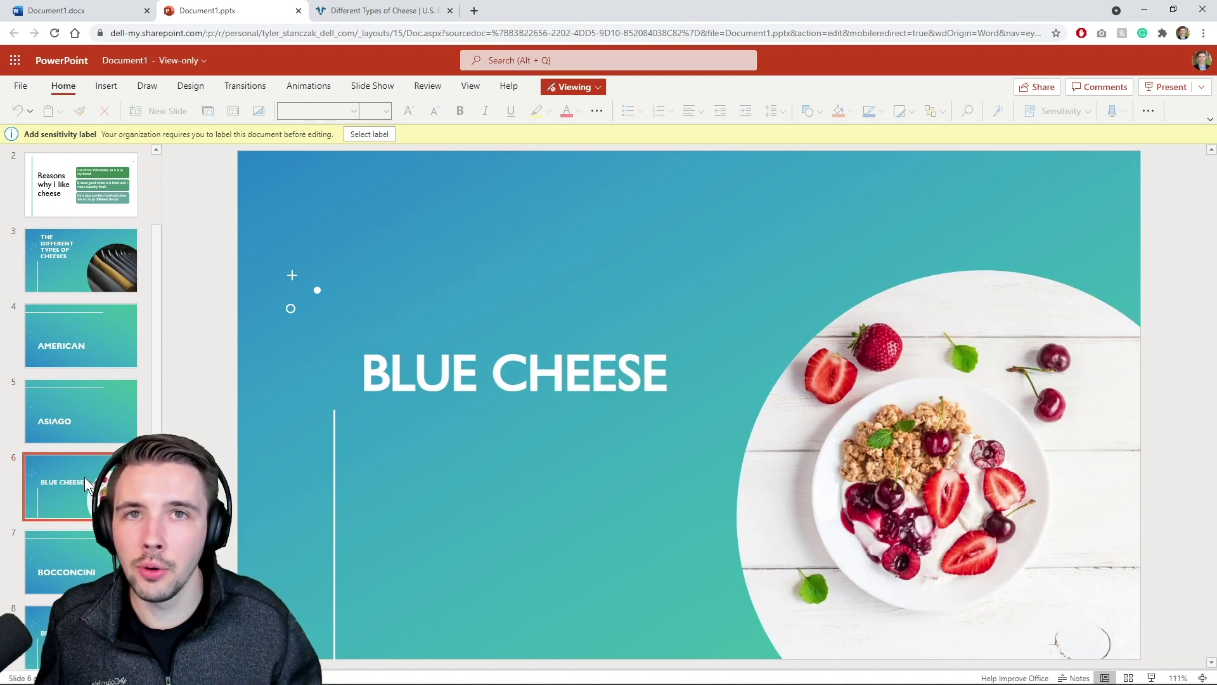
left_click(81, 634)
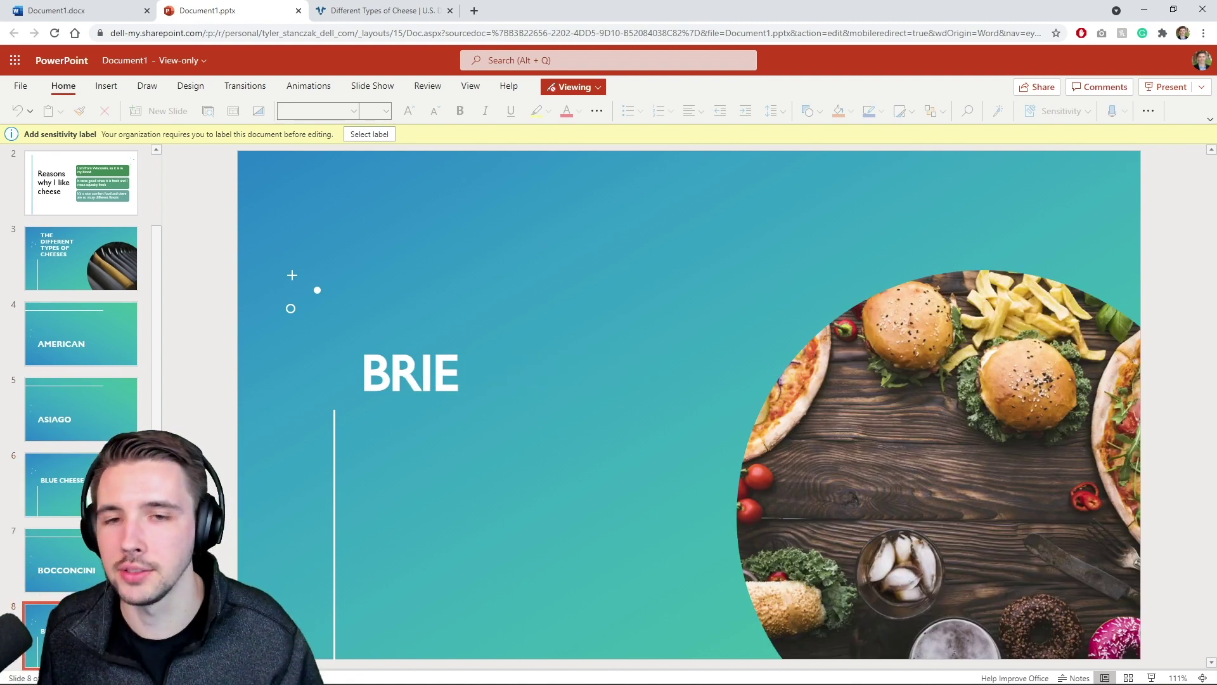
left_click(78, 209)
scroll(105, 375, "up", 2)
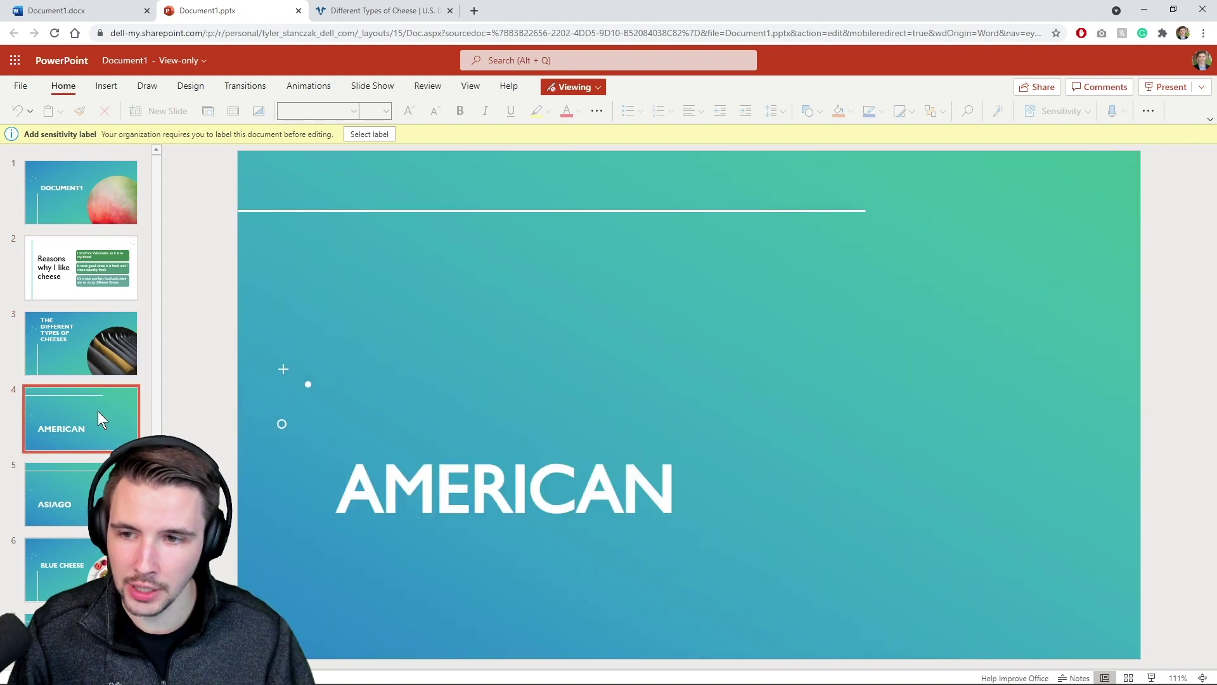
left_click(88, 572)
scroll(102, 568, "down", 1)
left_click(105, 564)
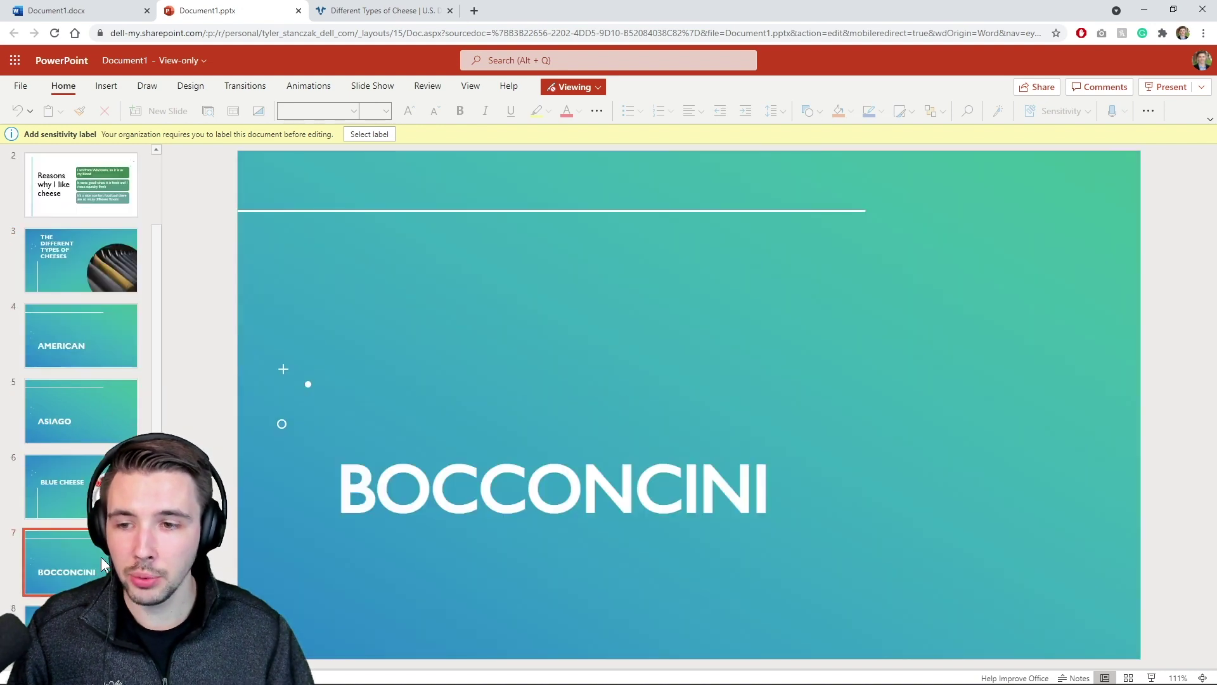
left_click(60, 618)
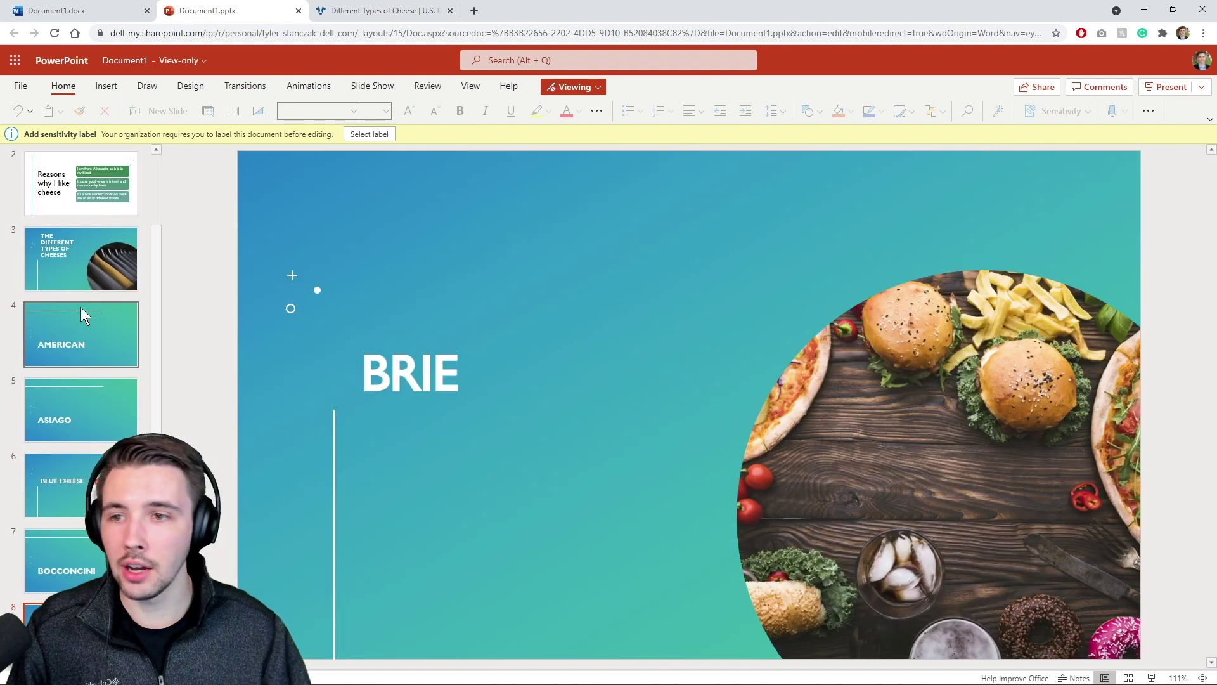
Step: Check Document1.docx against the deck, then return to the Brie slide in Document1.pptx
left_click(112, 13)
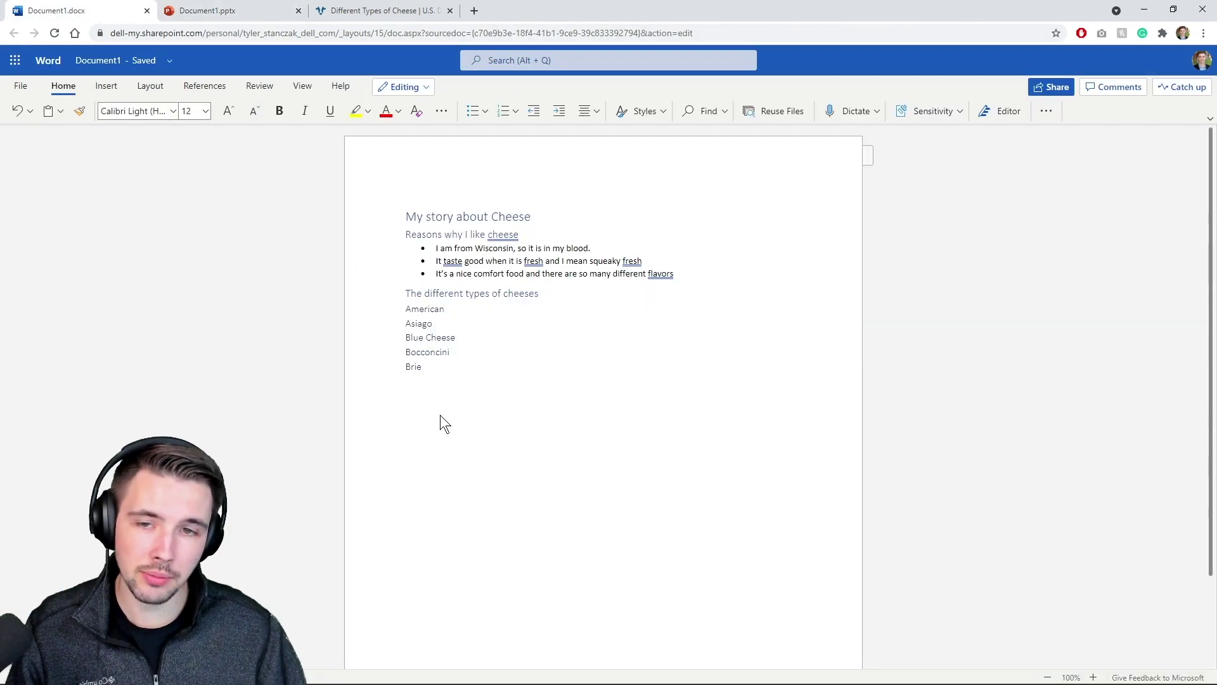
left_click(253, 10)
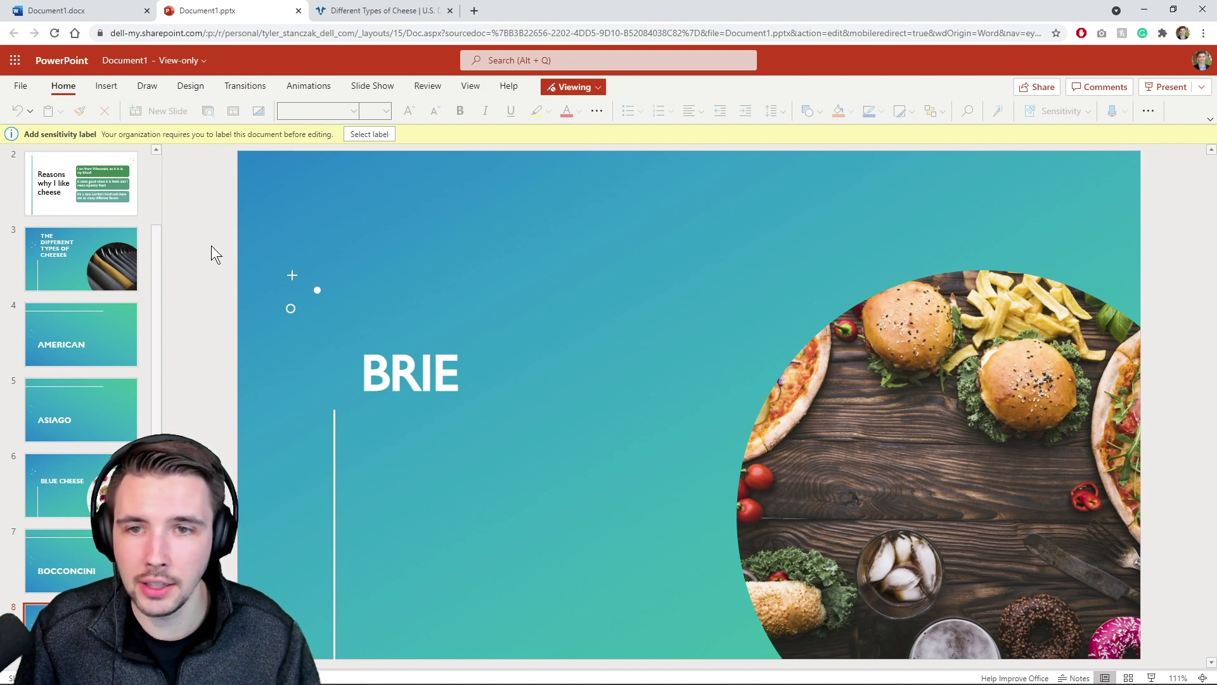
scroll(132, 276, "up", 2)
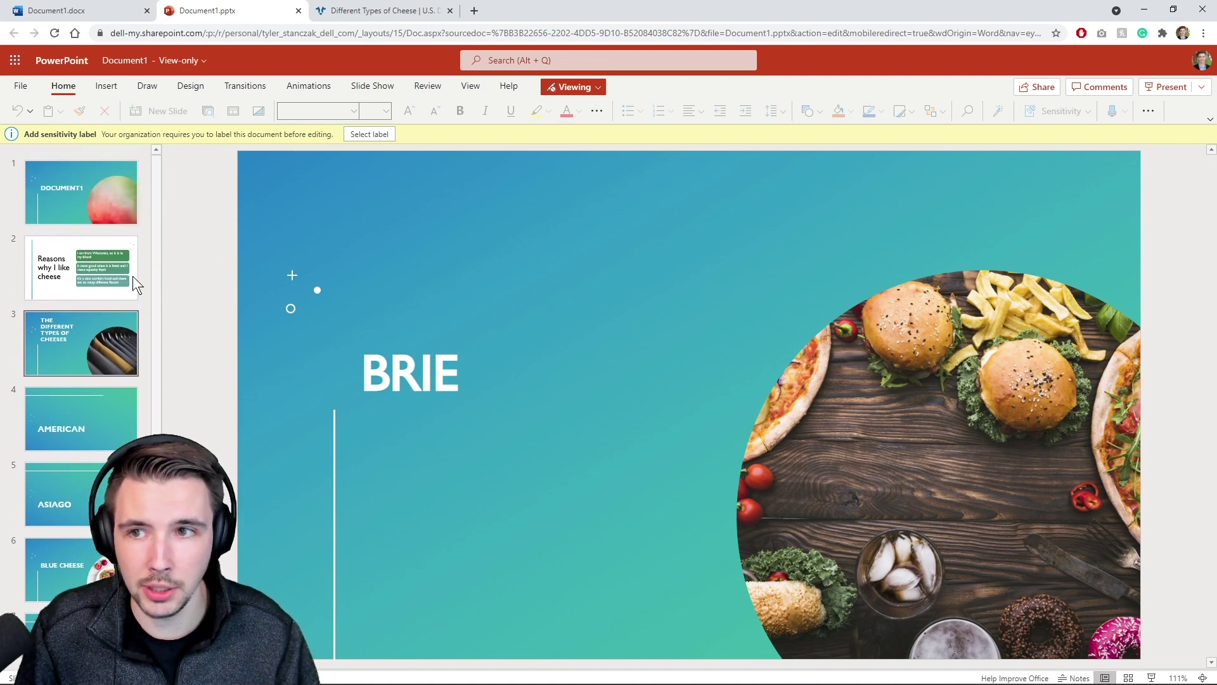